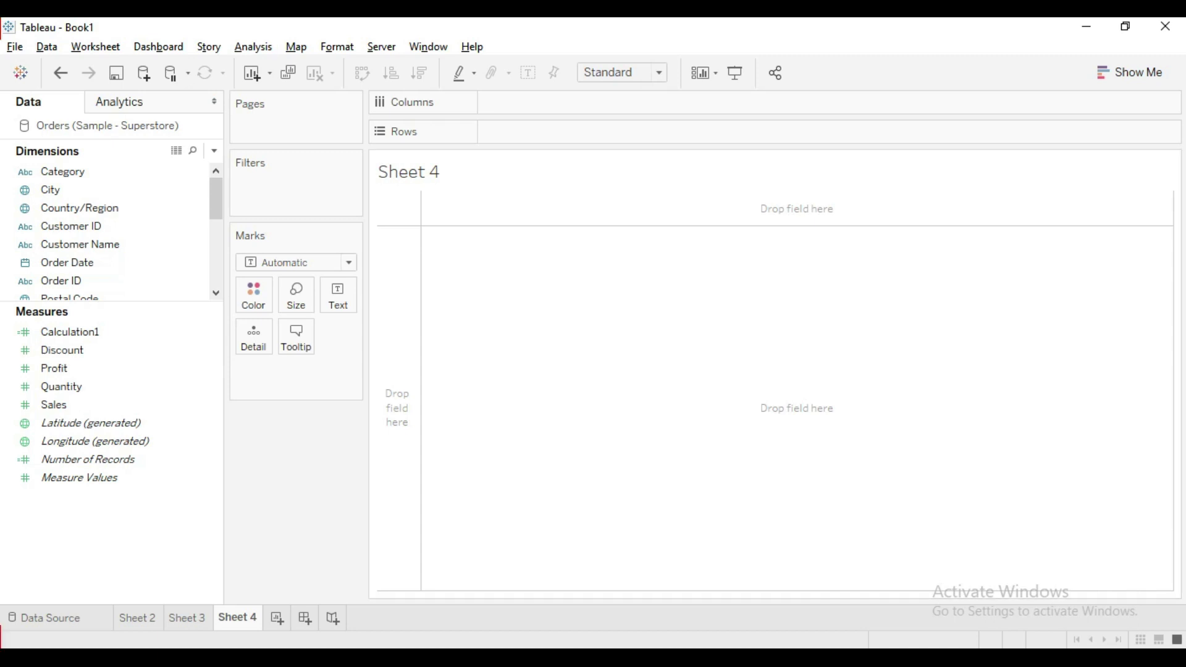
Build a text table showing Sales, broken down in rows by Region, Category and Customer ID
scroll(120, 208, "down", 1)
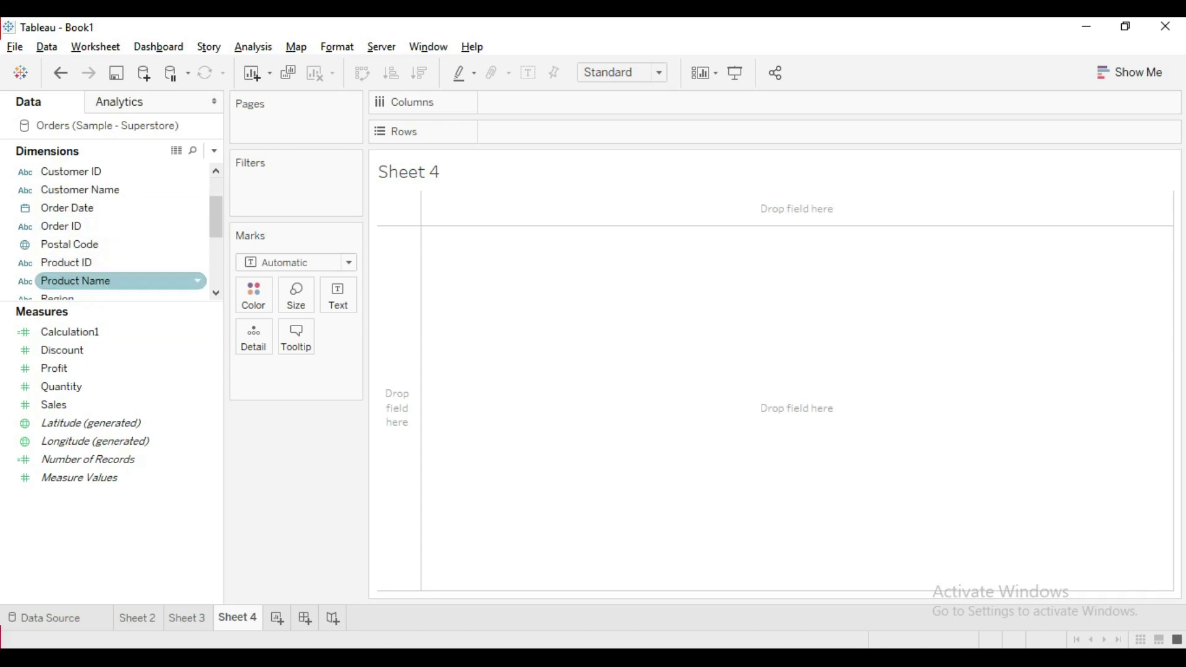
scroll(117, 281, "down", 1)
left_click_drag(58, 245, 487, 131)
scroll(105, 245, "up", 2)
left_click_drag(59, 171, 673, 132)
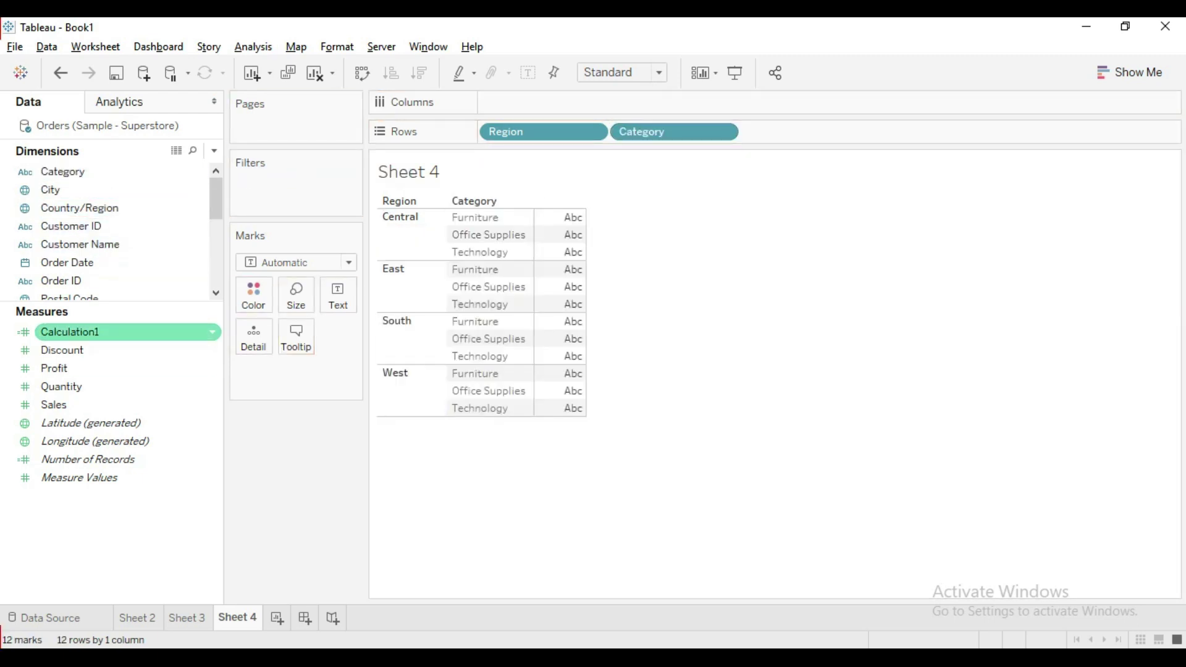
left_click_drag(54, 404, 338, 297)
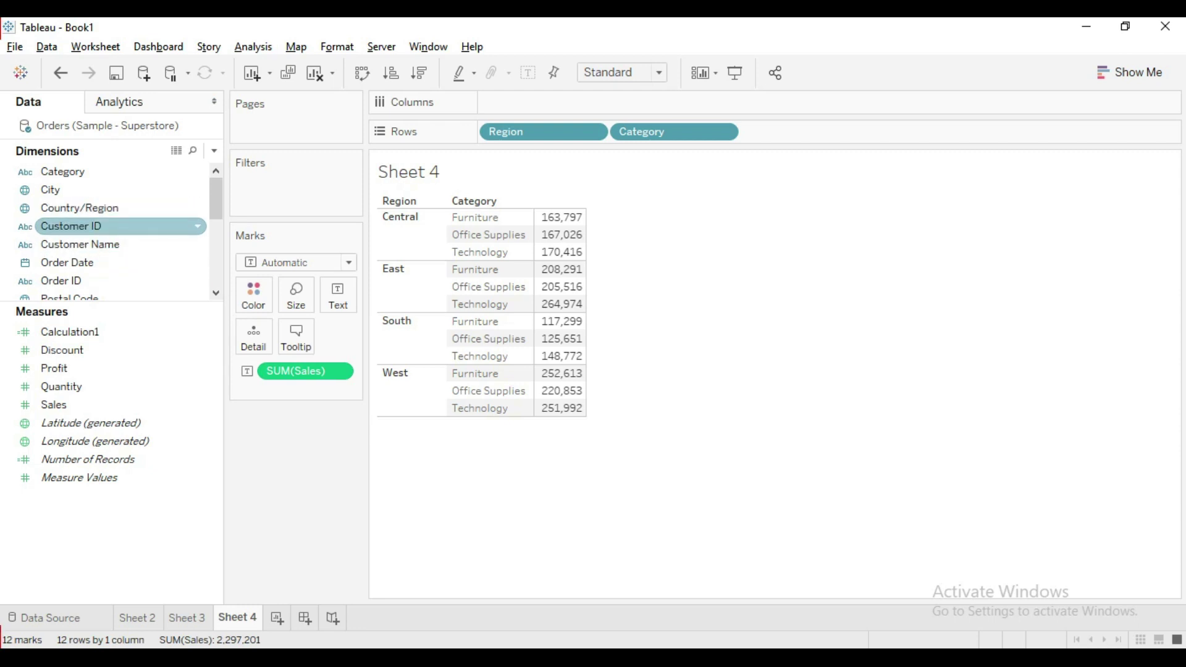
mouse_move(117, 226)
left_mouse_down()
mouse_move(539, 182)
mouse_move(858, 131)
left_mouse_up()
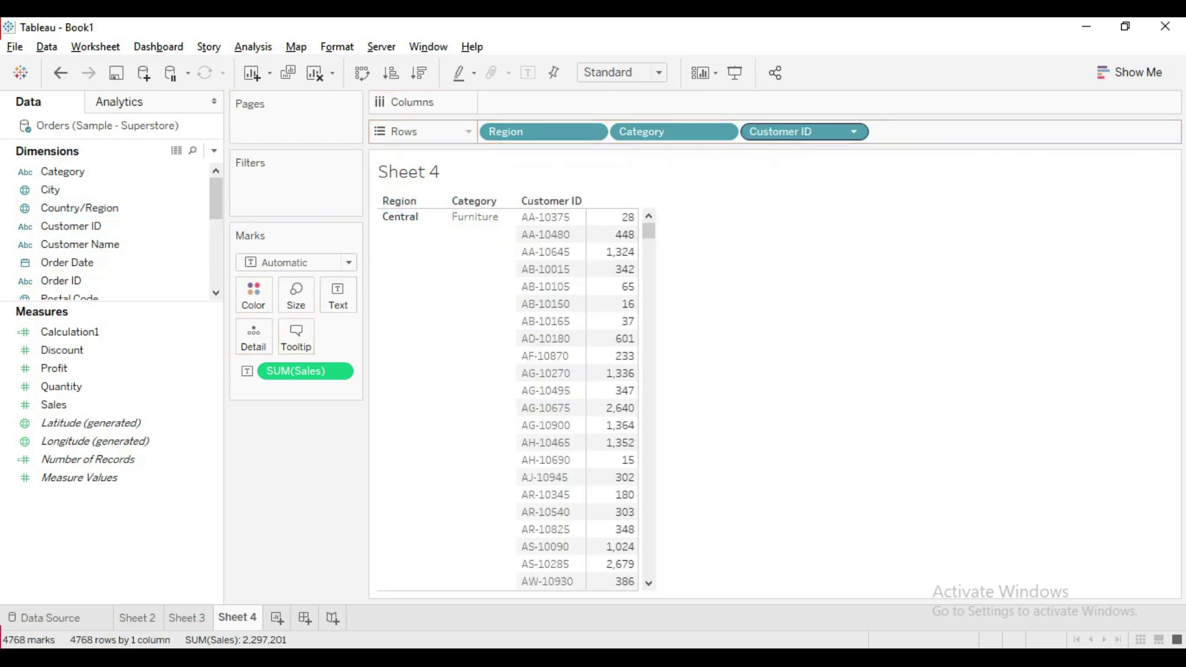
Filter the table by the sum of Sales, keeping only values of at least 10,000
left_click_drag(56, 404, 260, 186)
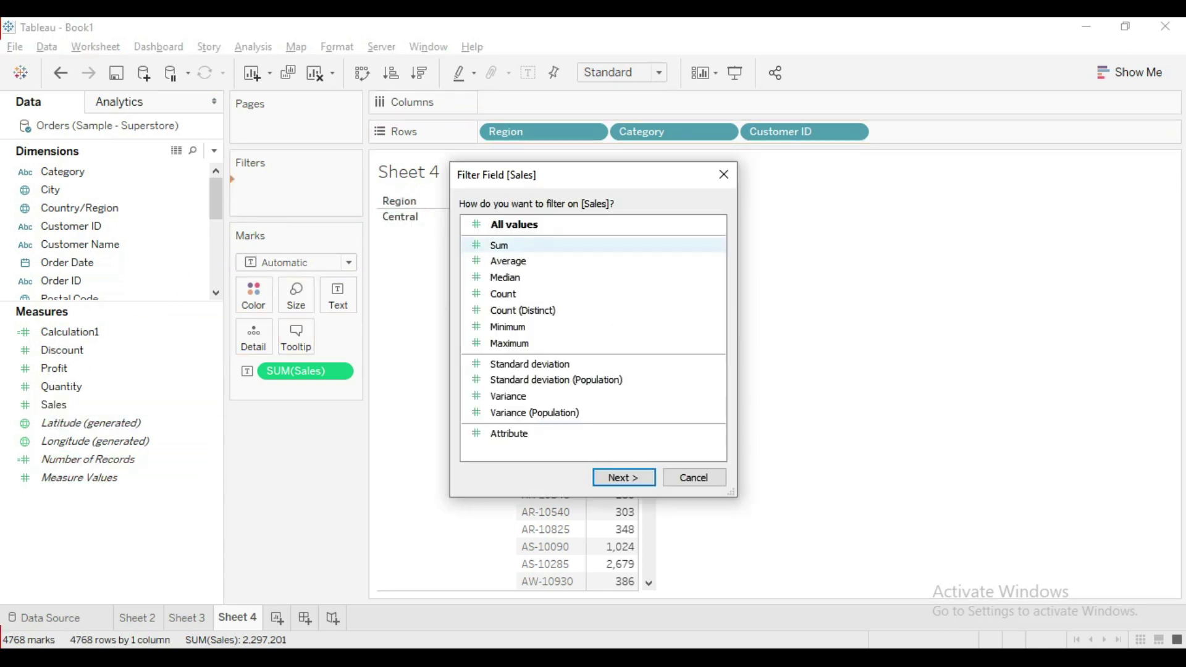
key("Escape")
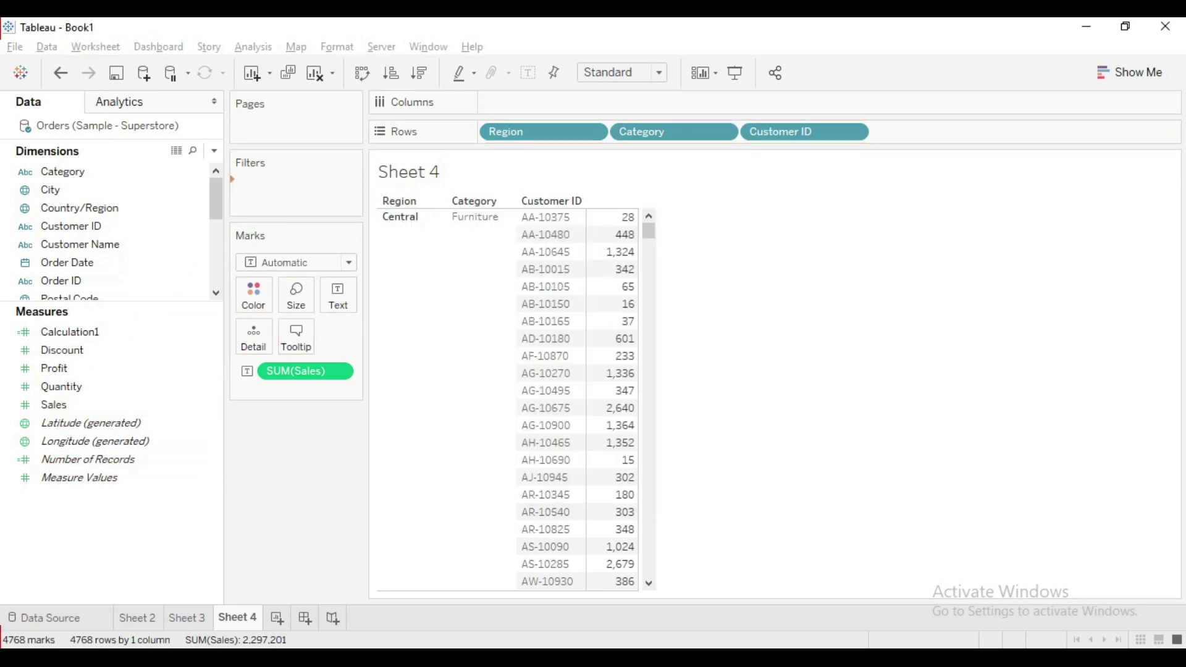
left_click(540, 237)
double_click(420, 335)
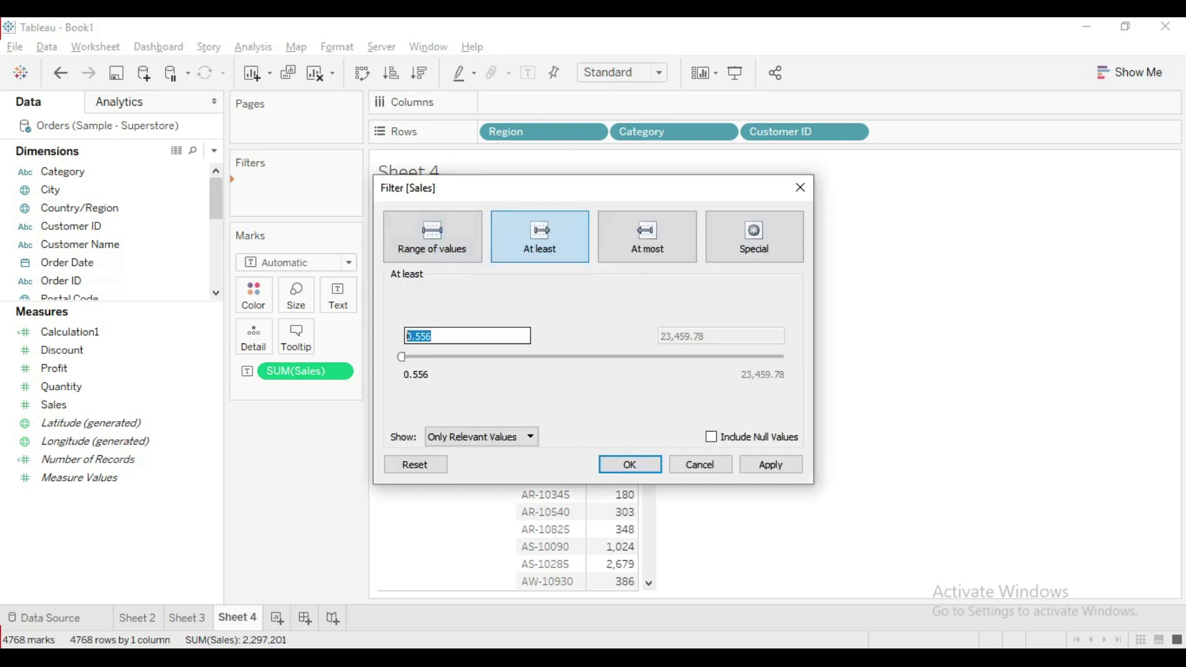
type("10000")
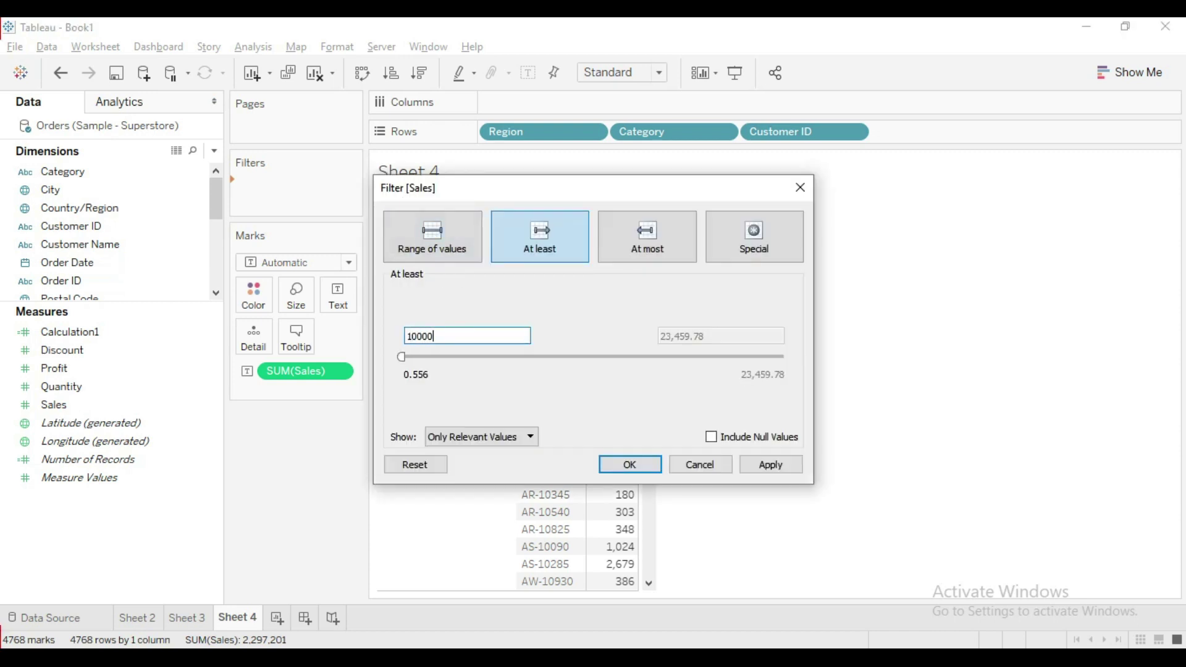
left_click(629, 464)
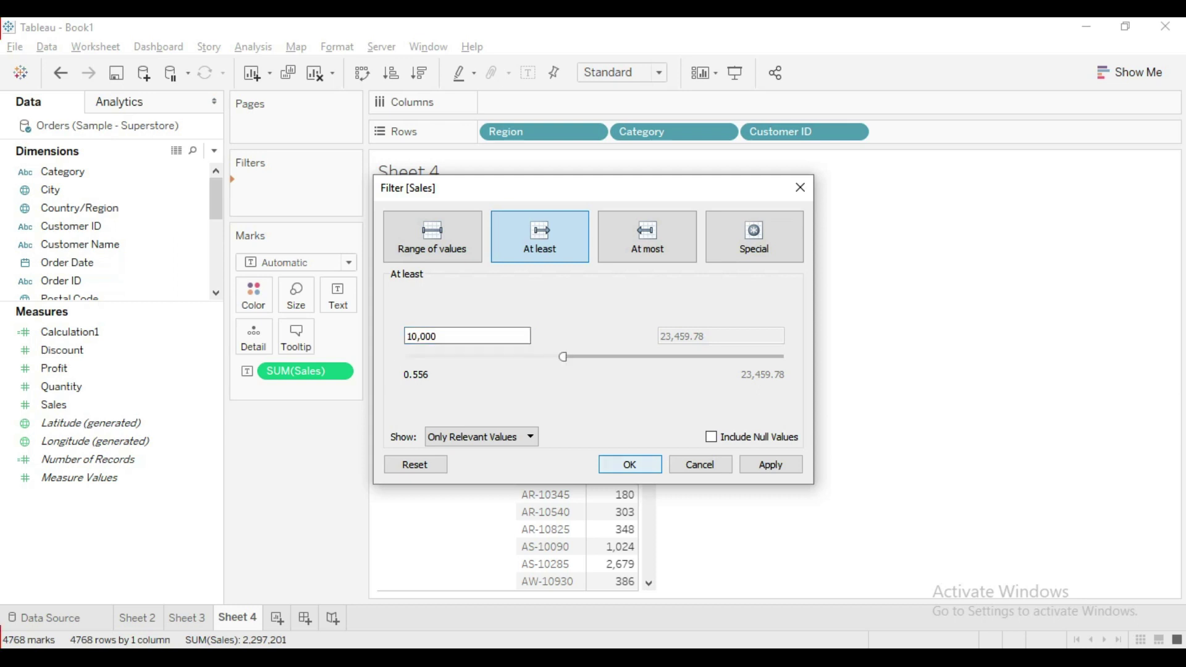
left_click(71, 331)
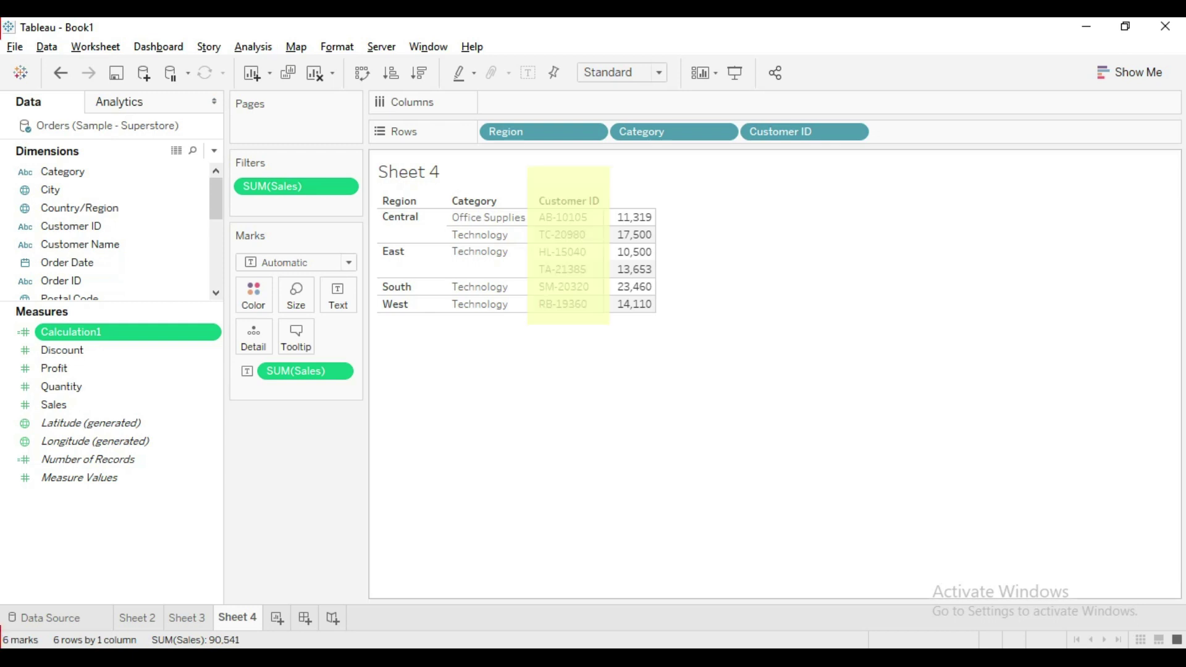
mouse_move(630, 217)
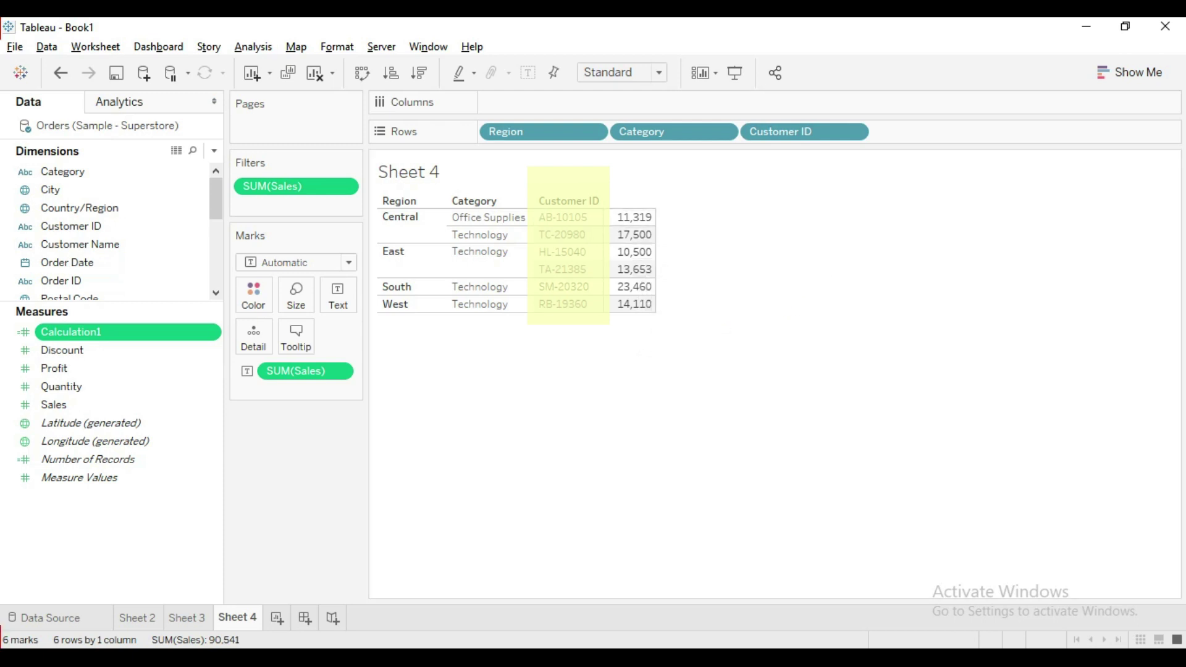
Create a new worksheet and place Region and Category on the rows
key("ctrl+m")
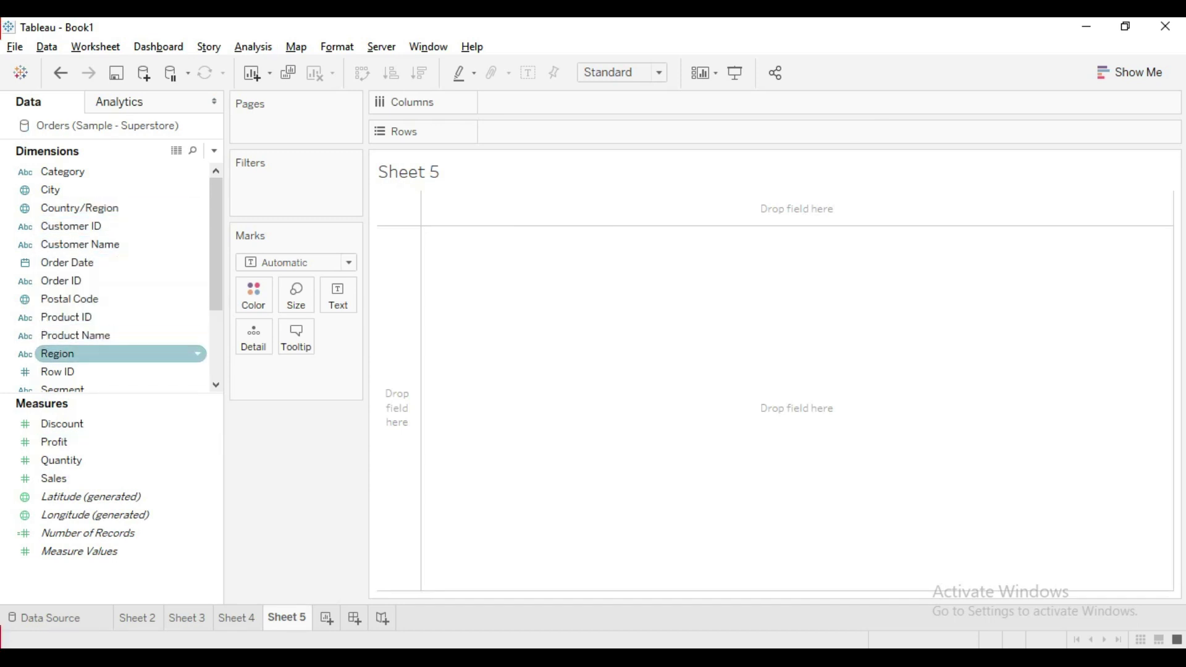
left_click_drag(117, 353, 591, 135)
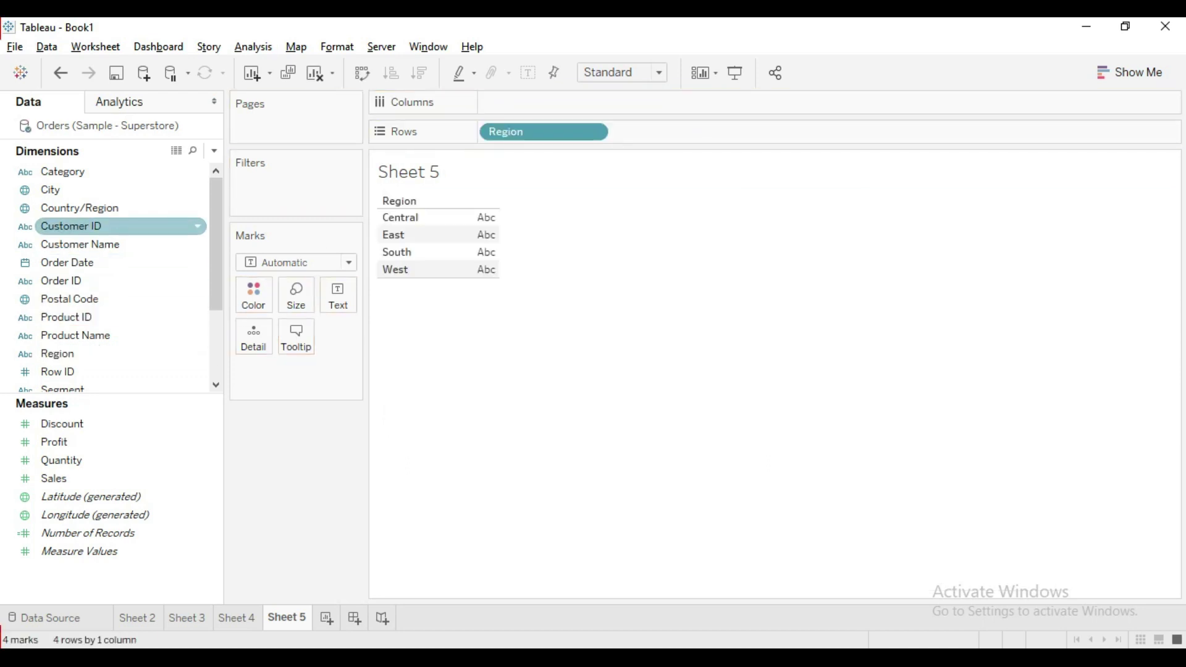
left_click_drag(61, 171, 673, 132)
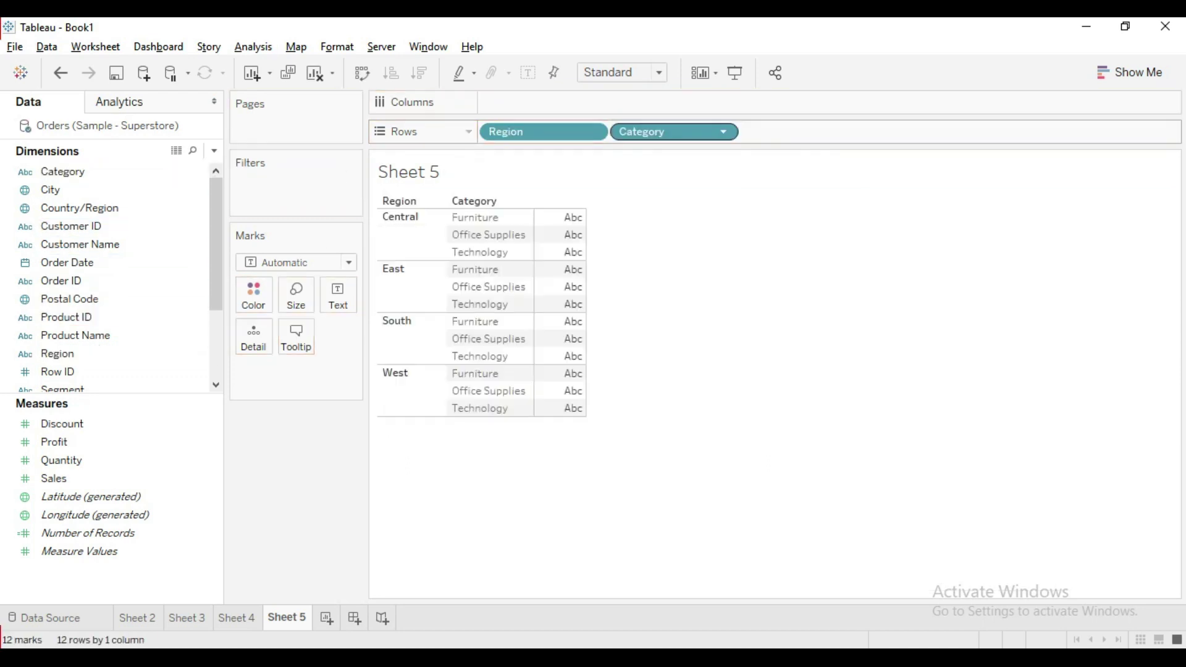
Add a filter on the sum of Sales with a minimum of 10,000
left_click_drag(53, 478, 296, 185)
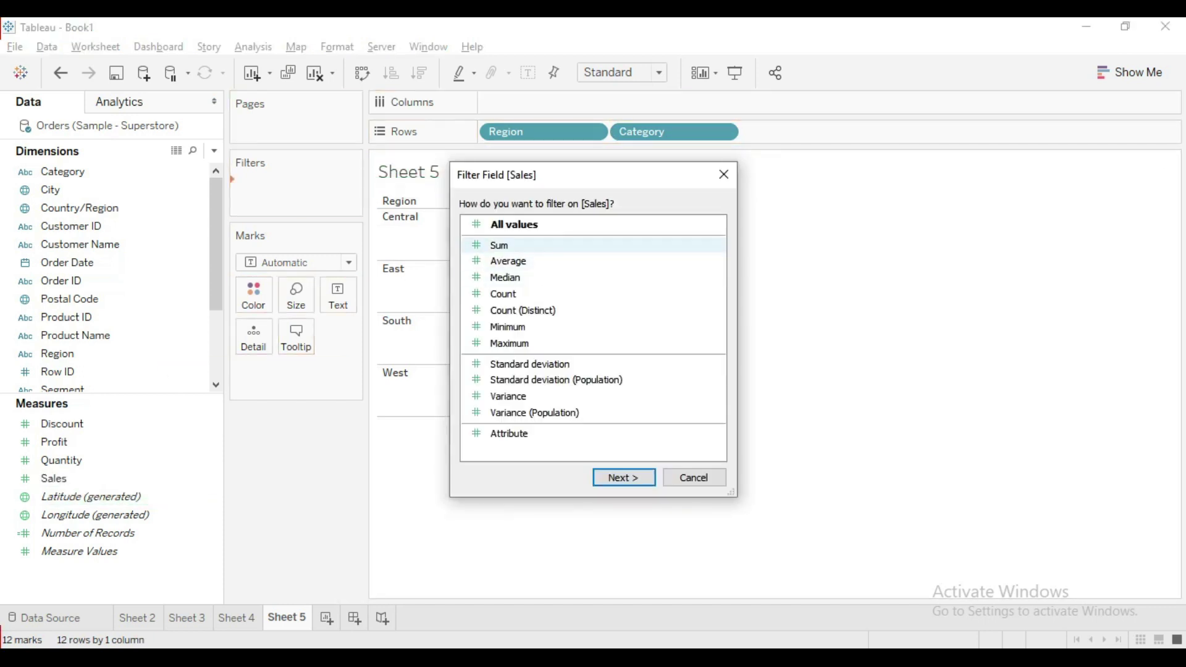
left_click(499, 245)
left_click(624, 478)
left_click(540, 237)
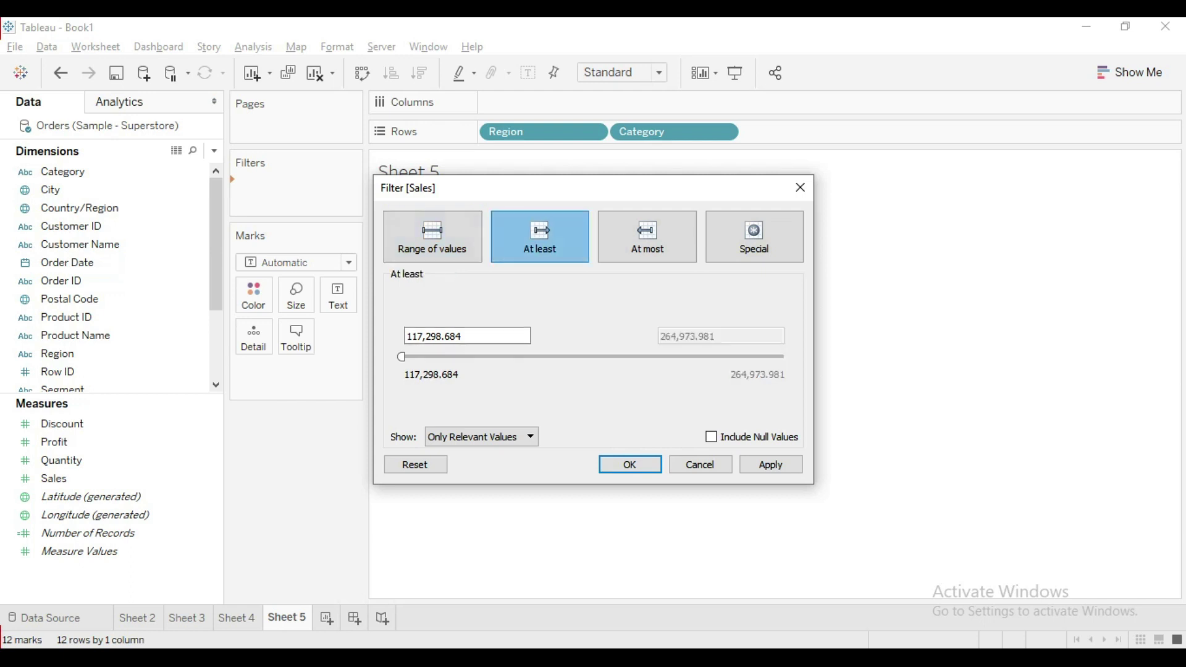
left_click_drag(463, 336, 405, 336)
type("10")
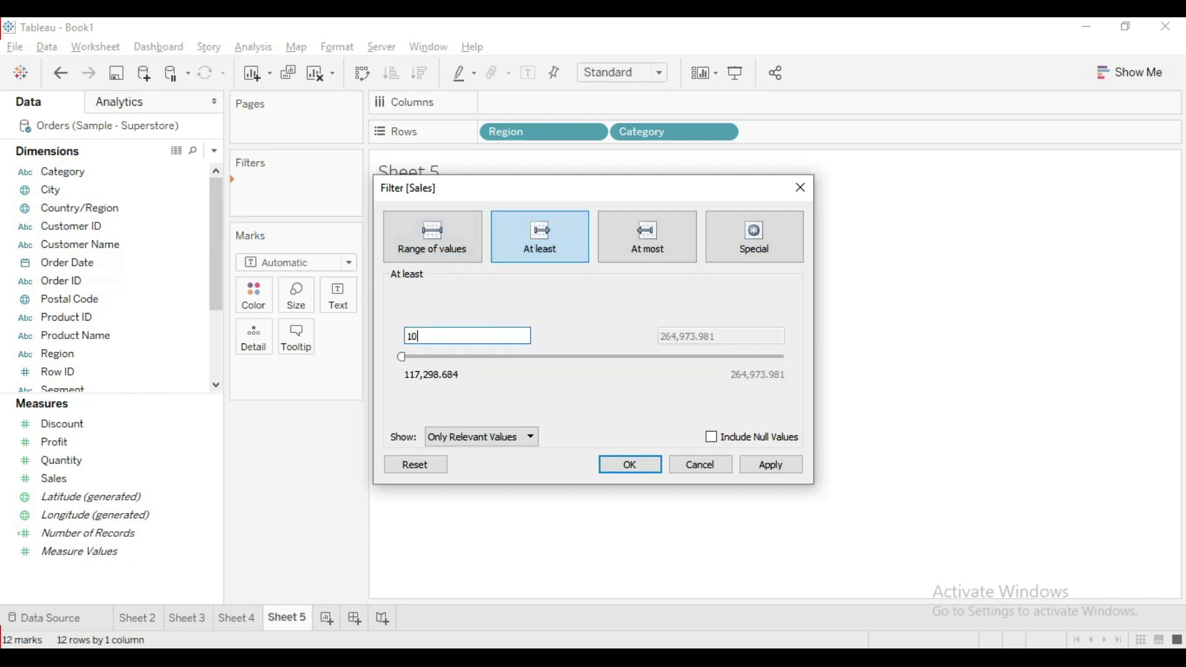
type(",00000")
key("Tab")
key("Return")
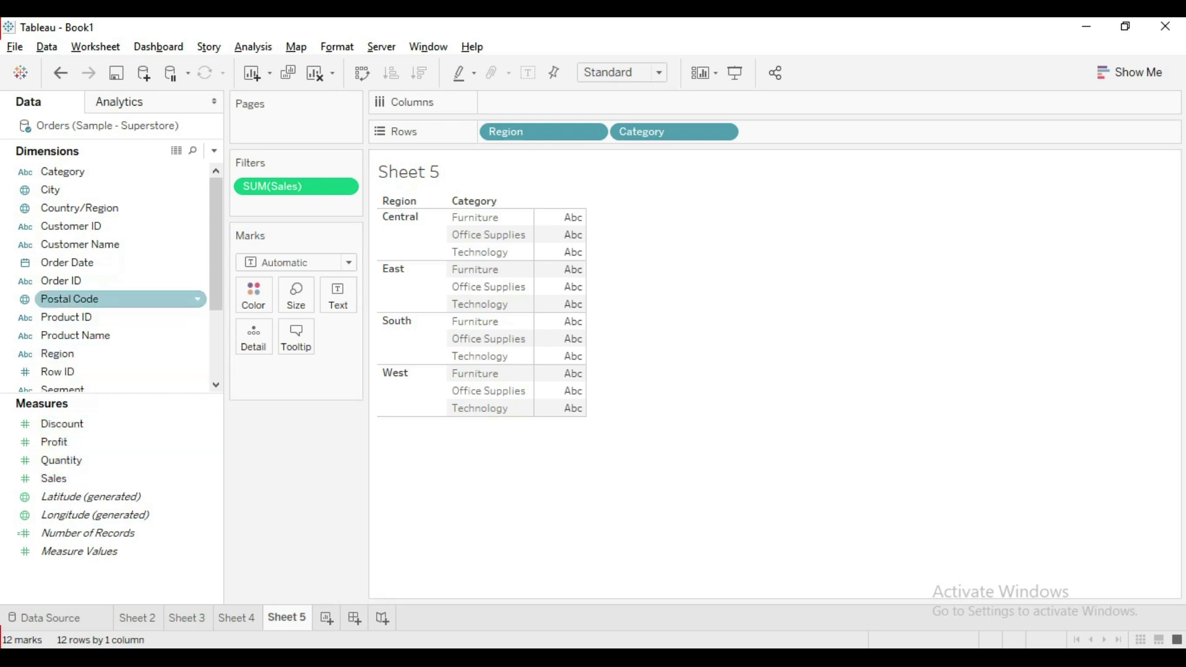
Show Customer ID as the table's text values, aggregated as Count (Distinct)
left_click_drag(68, 226, 339, 295)
left_click(339, 371)
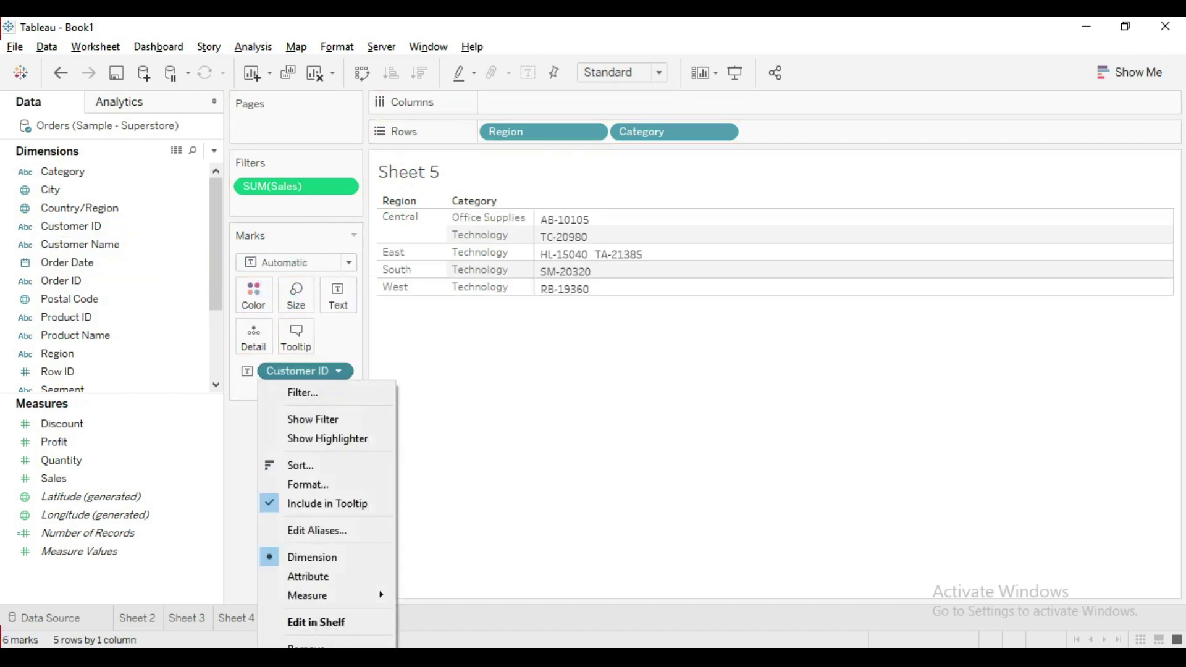
mouse_move(327, 595)
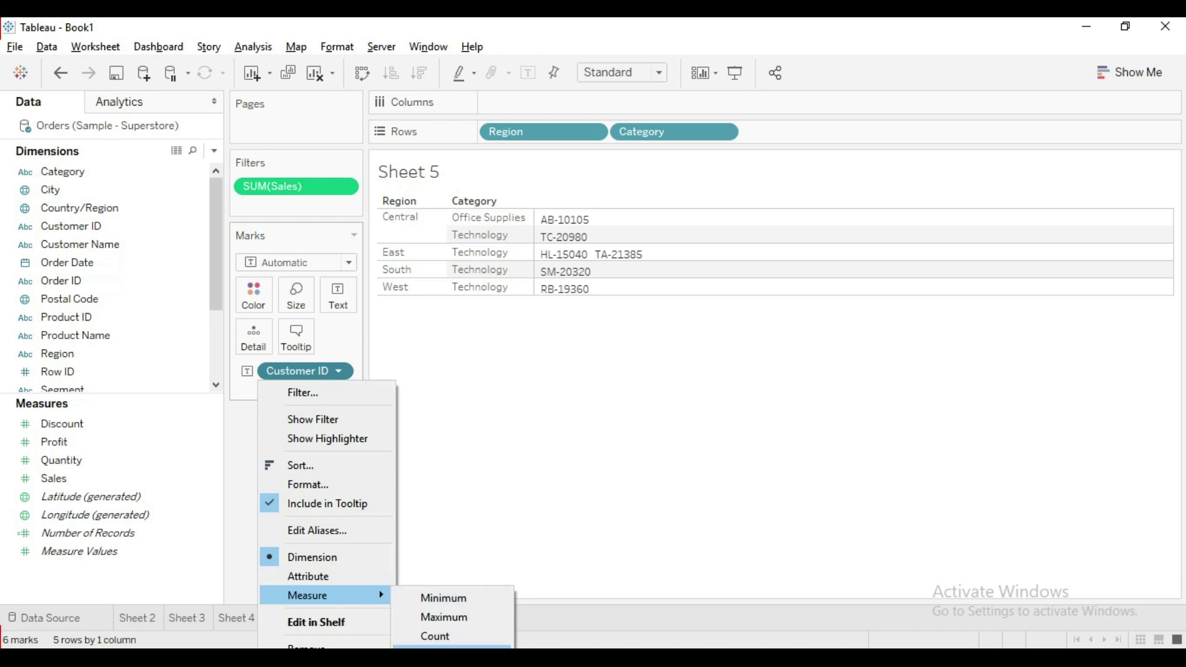
left_click(451, 646)
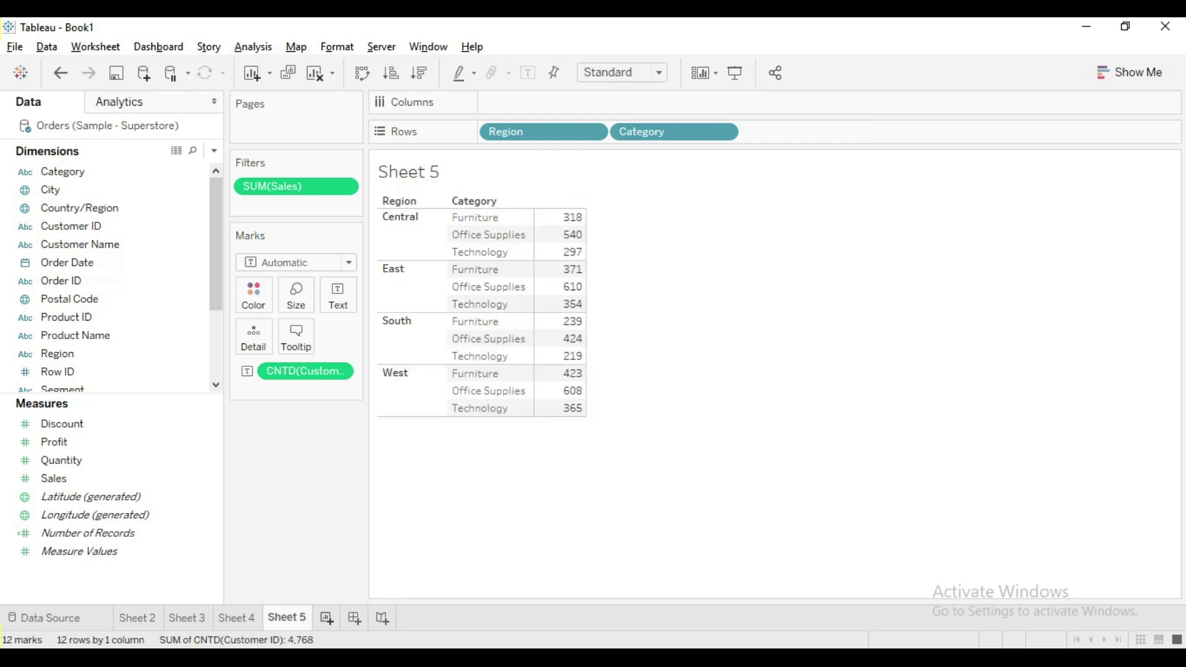
Add a new worksheet and start a calculated field named "Number of Customers (sales >=10000)"
key("ctrl+m")
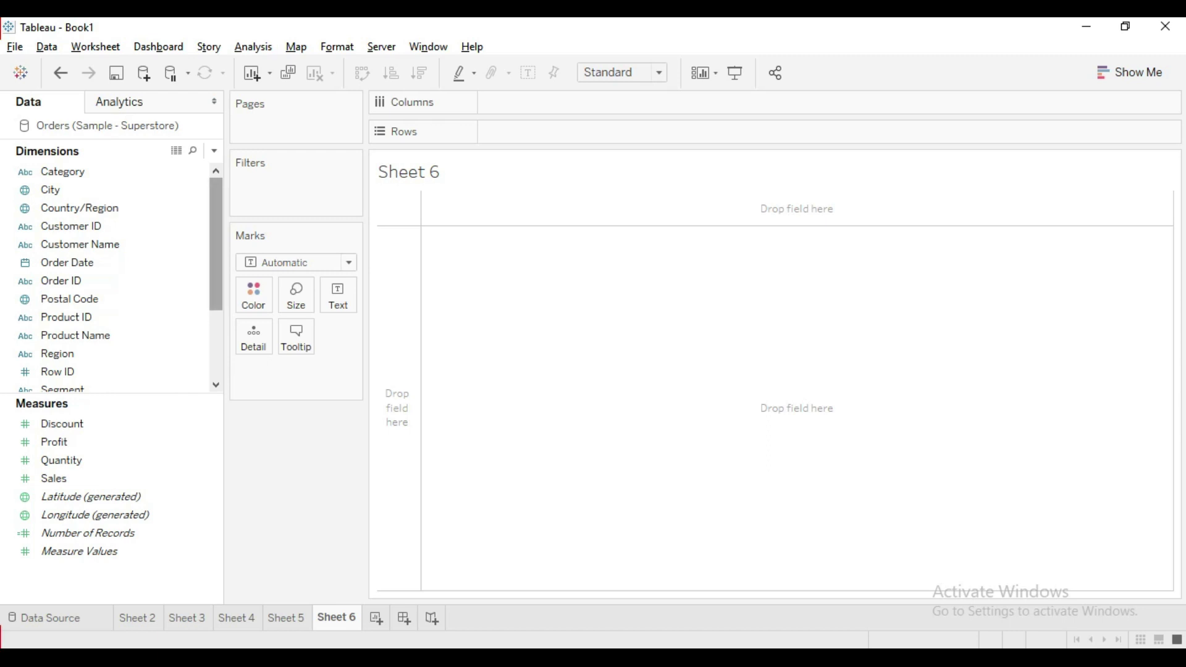
left_click_drag(111, 393, 111, 364)
right_click(139, 552)
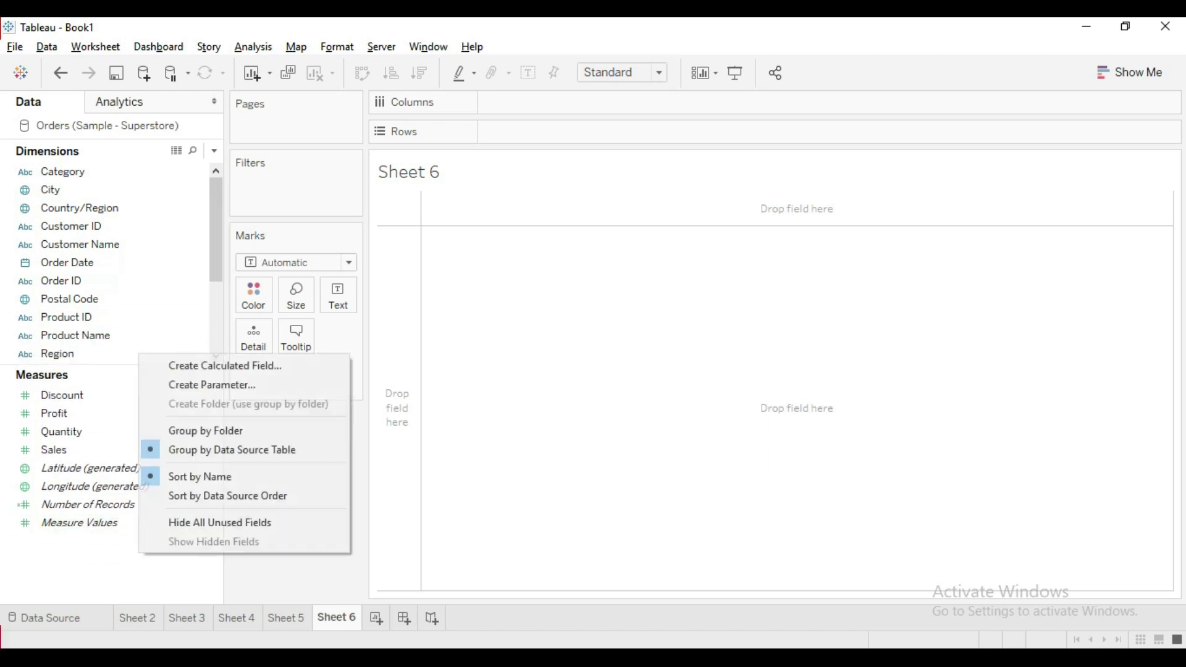
left_click(225, 366)
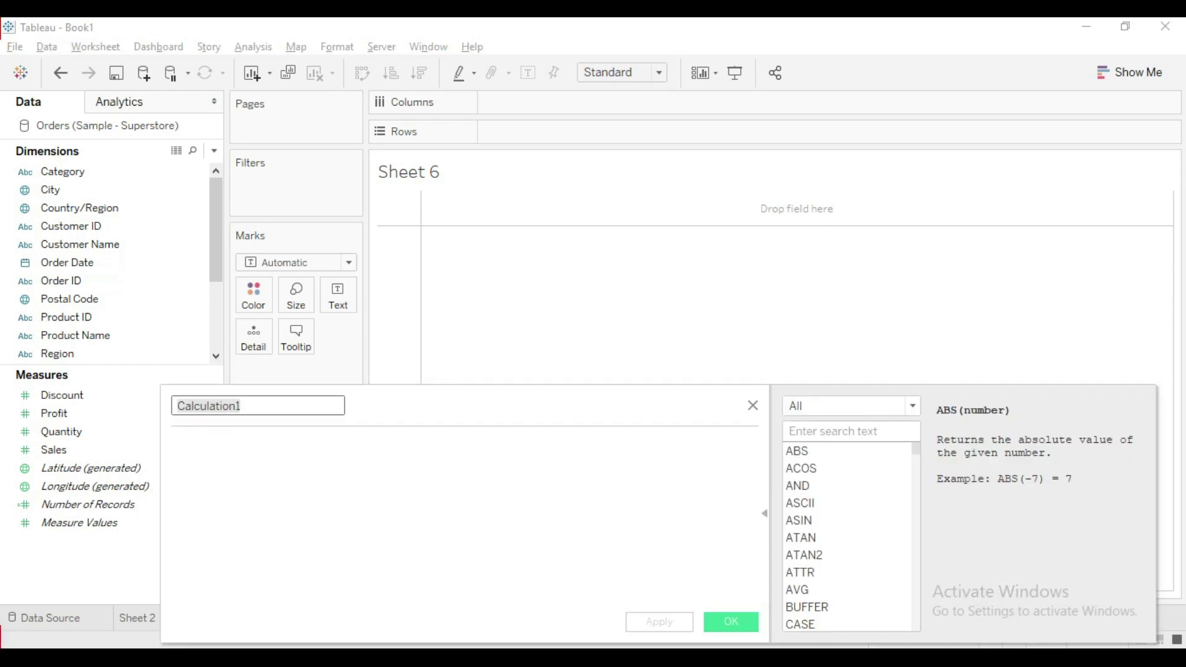
type("Number of ")
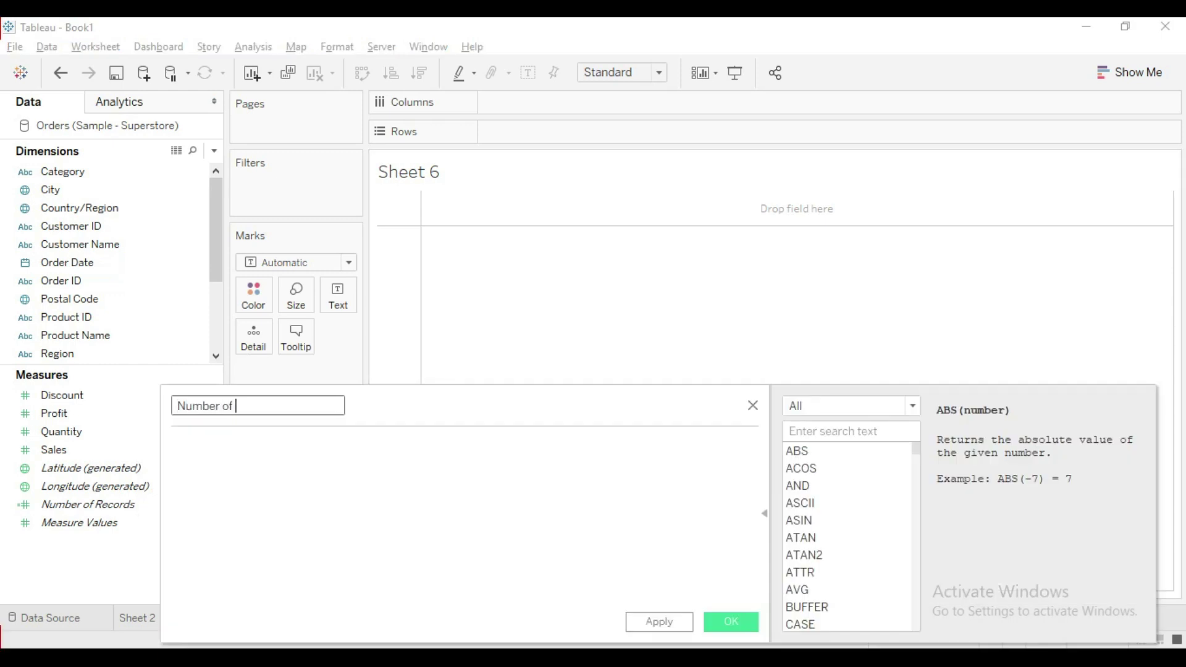
type("Customers (sales >=100")
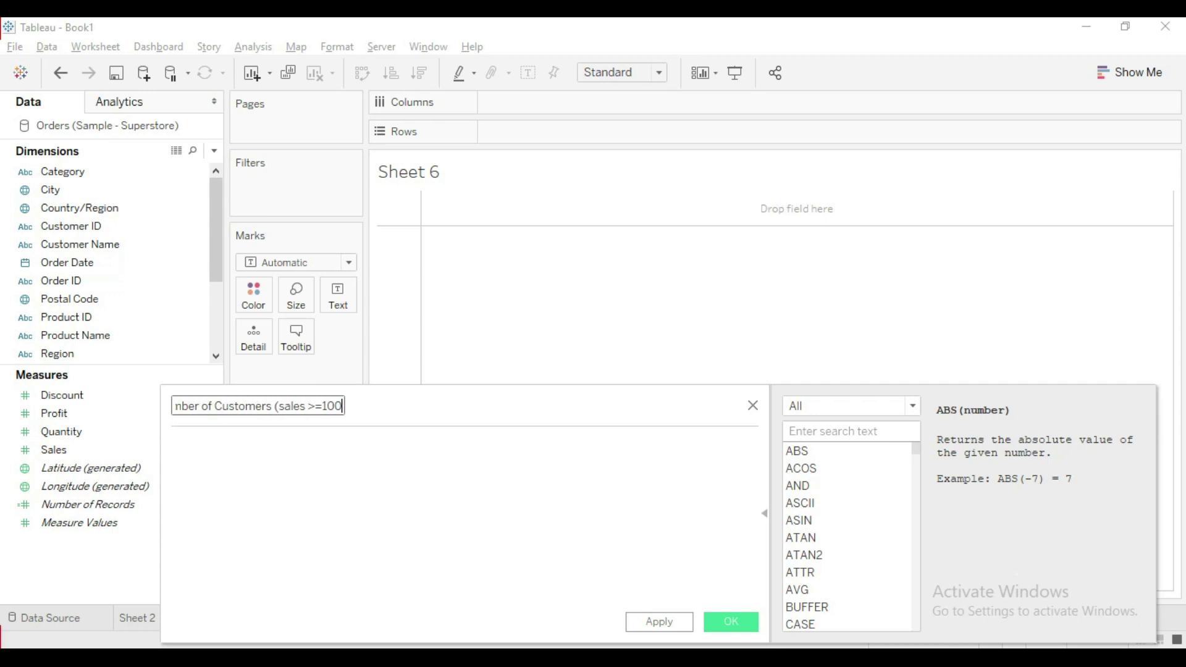
type("00")
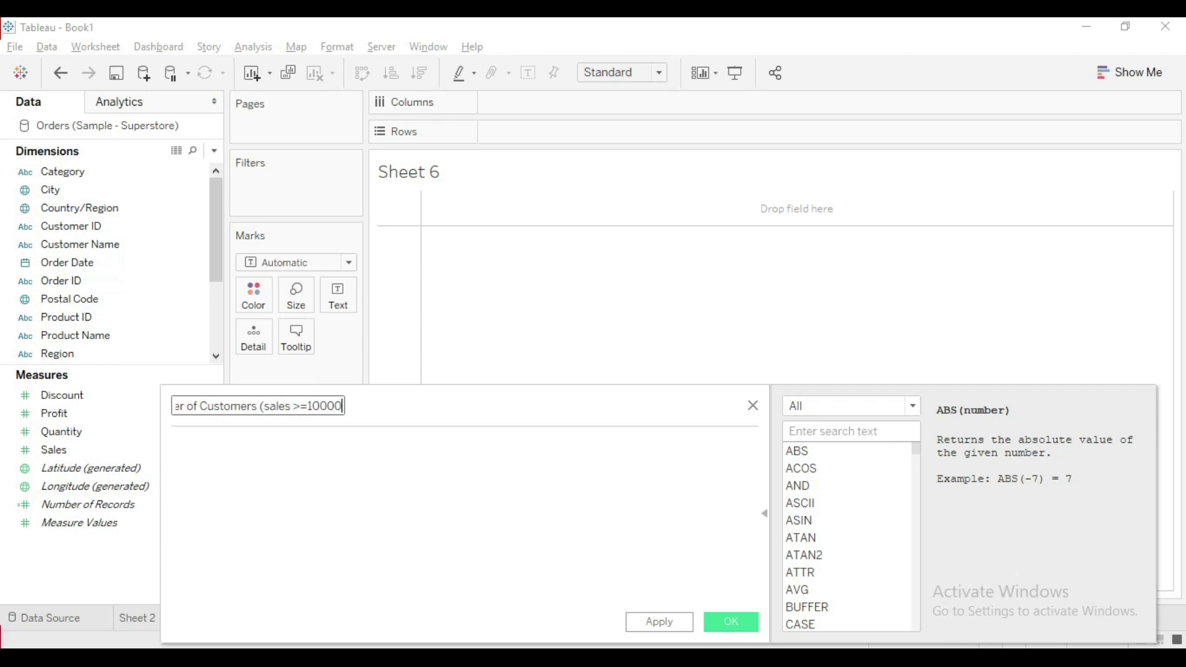
type(")")
Enter the condition { INCLUDE [Customer ID]: SUM([Sales])} >=10000 as the calculated field's formula
left_click(173, 444)
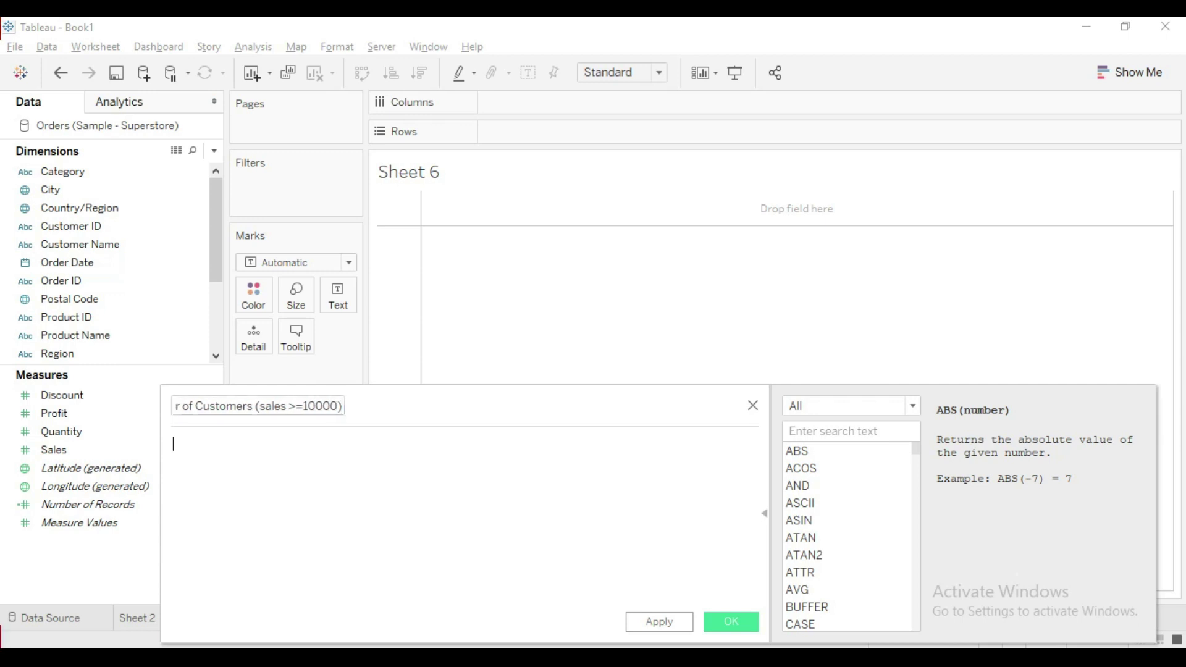
type("{ inc")
key("Return")
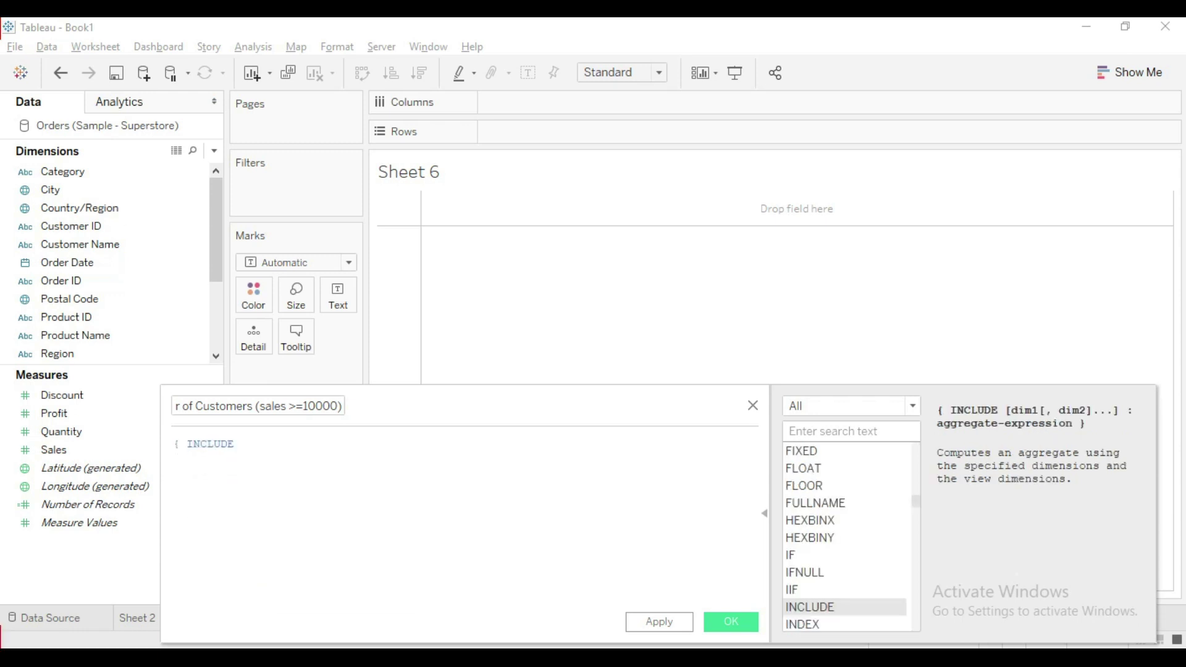
type("cus")
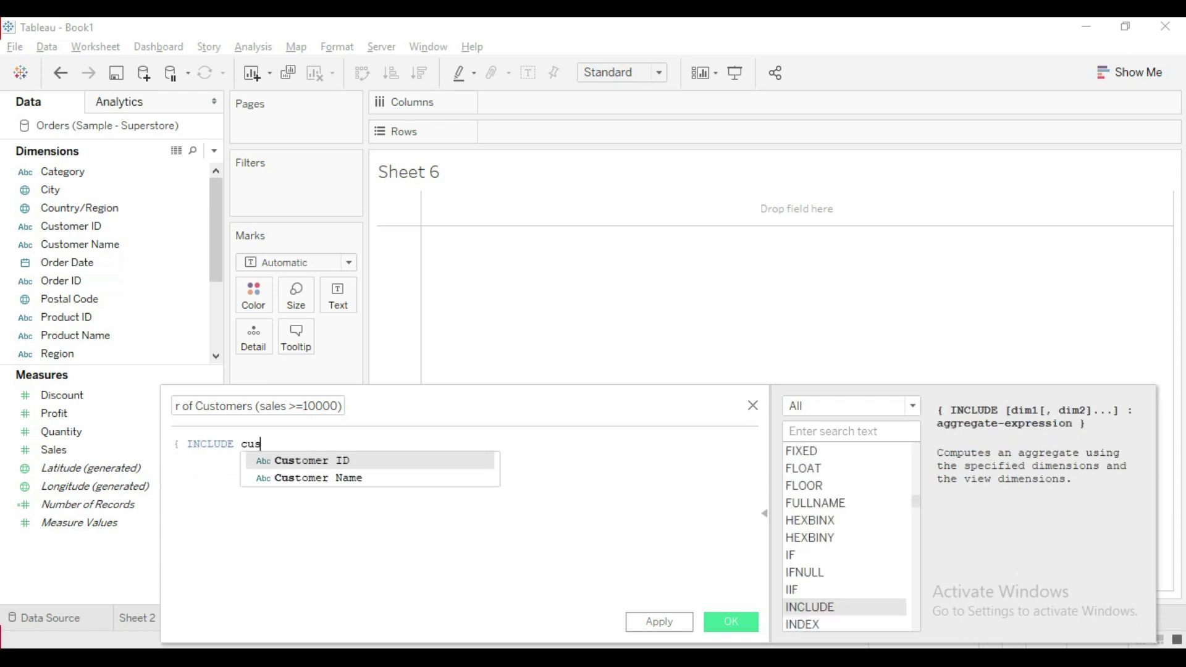
key("Return")
type(": sum")
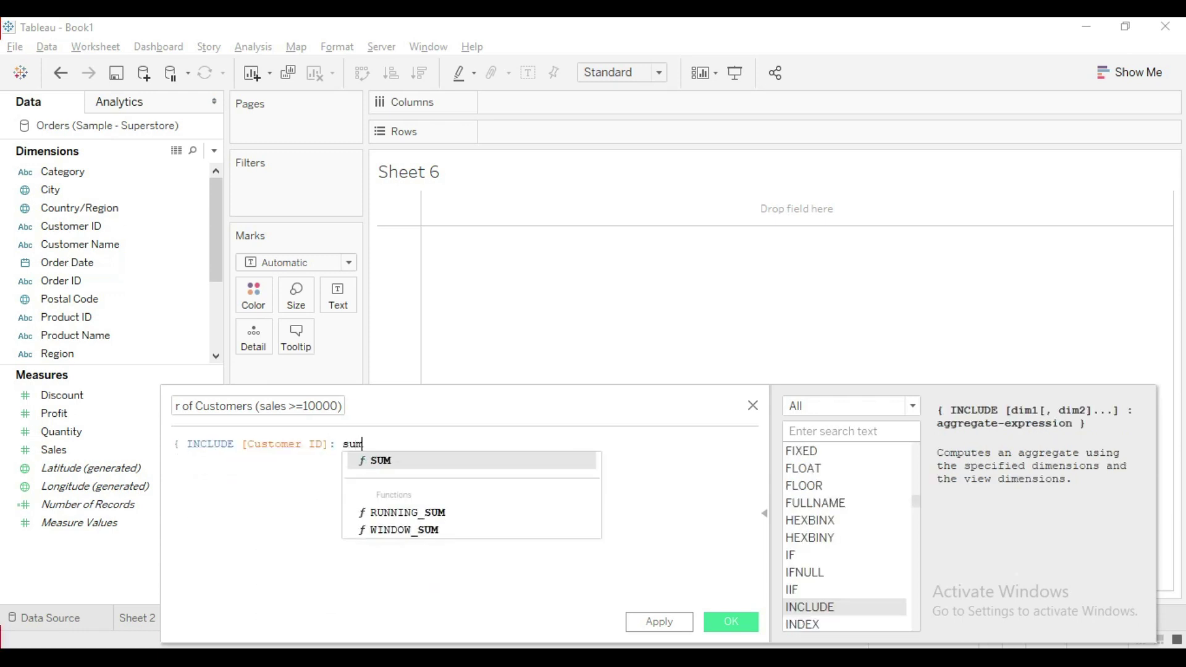
key("Return")
type("sal")
key("Return")
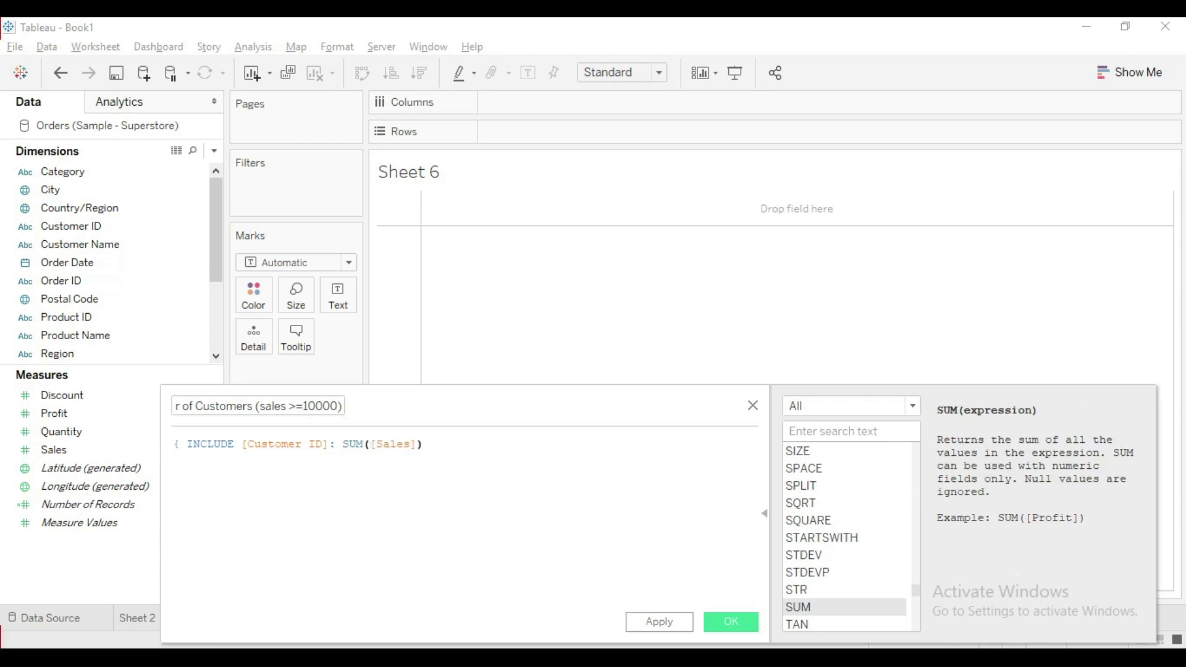
type(">=10000")
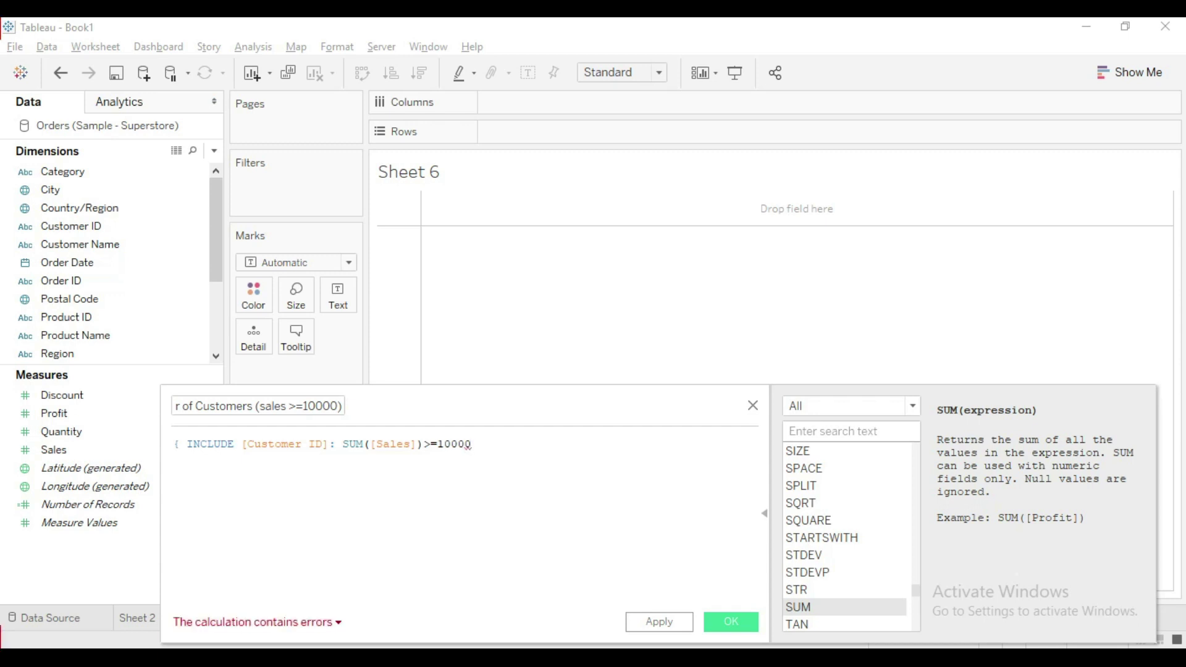
left_click(423, 445)
type("}")
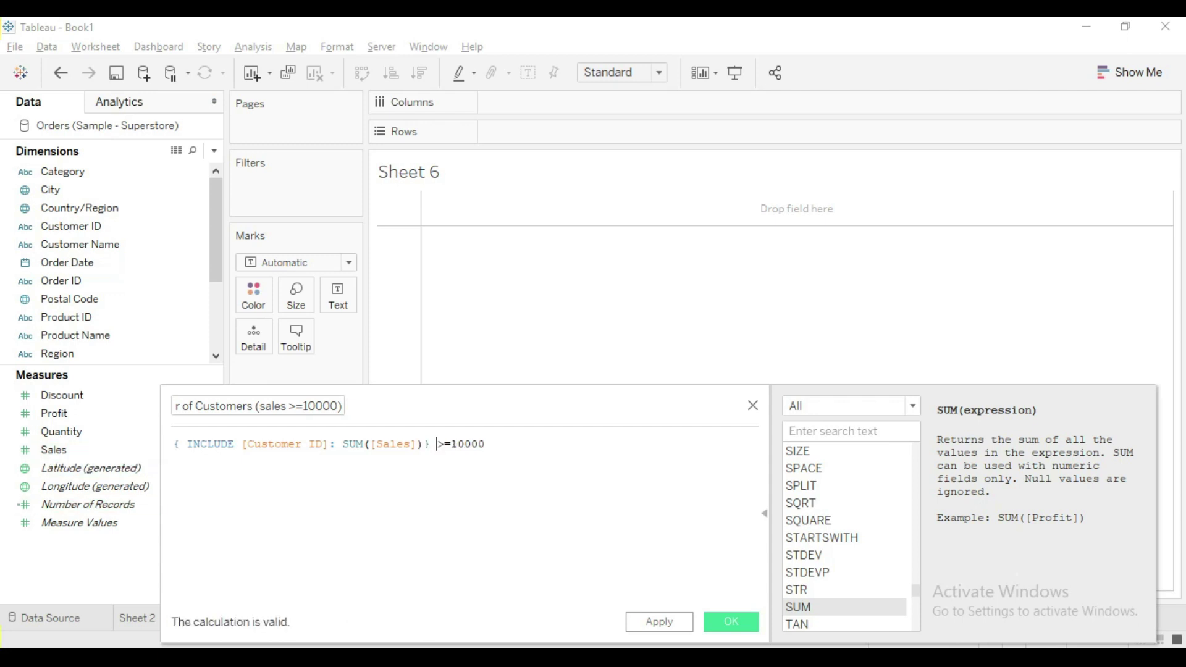
Wrap the INCLUDE condition in an IF statement that returns 1 when true, ELSE 0 END, and save the calculated field
left_click(173, 445)
type("if")
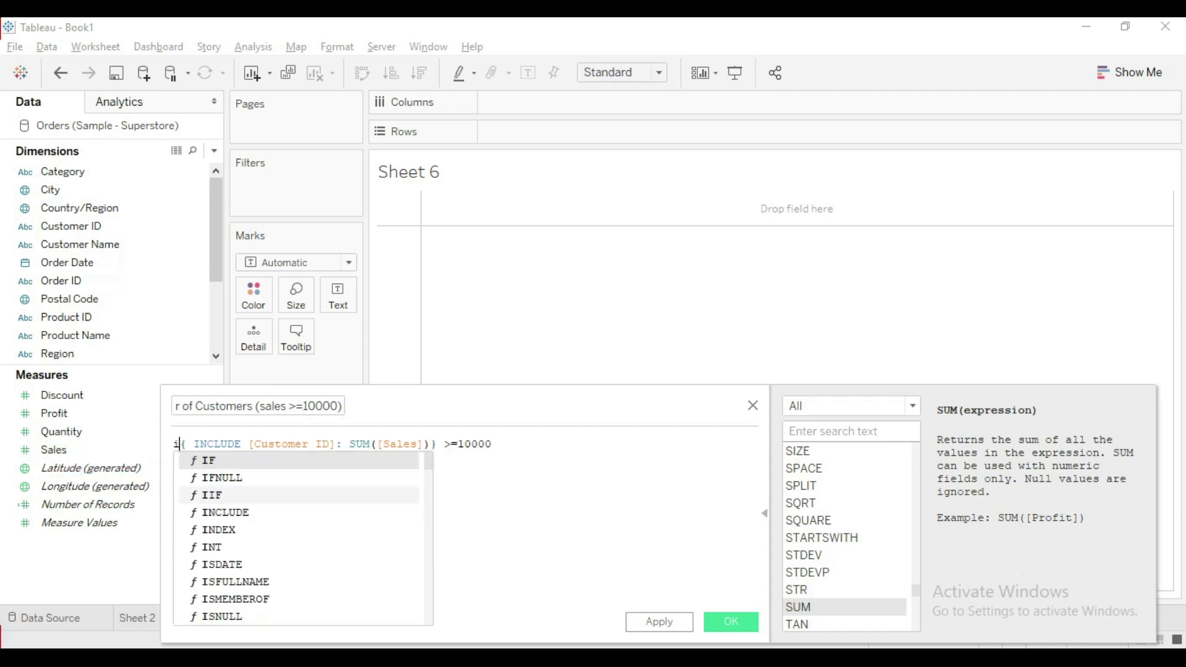
left_click(505, 445)
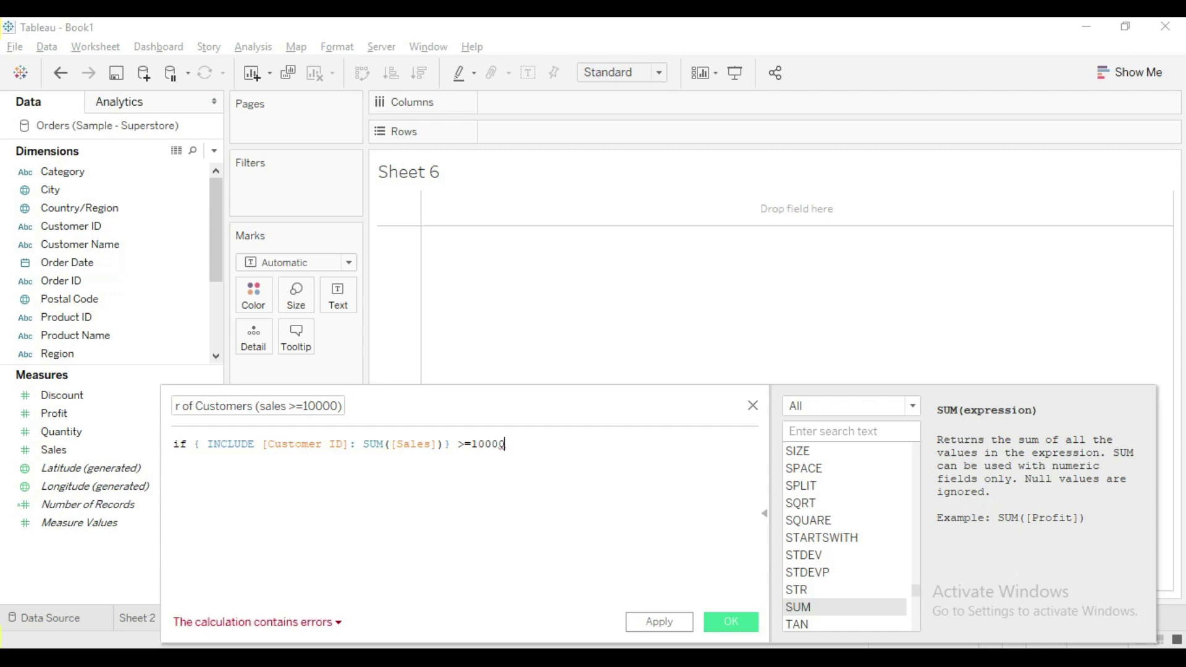
type("then ")
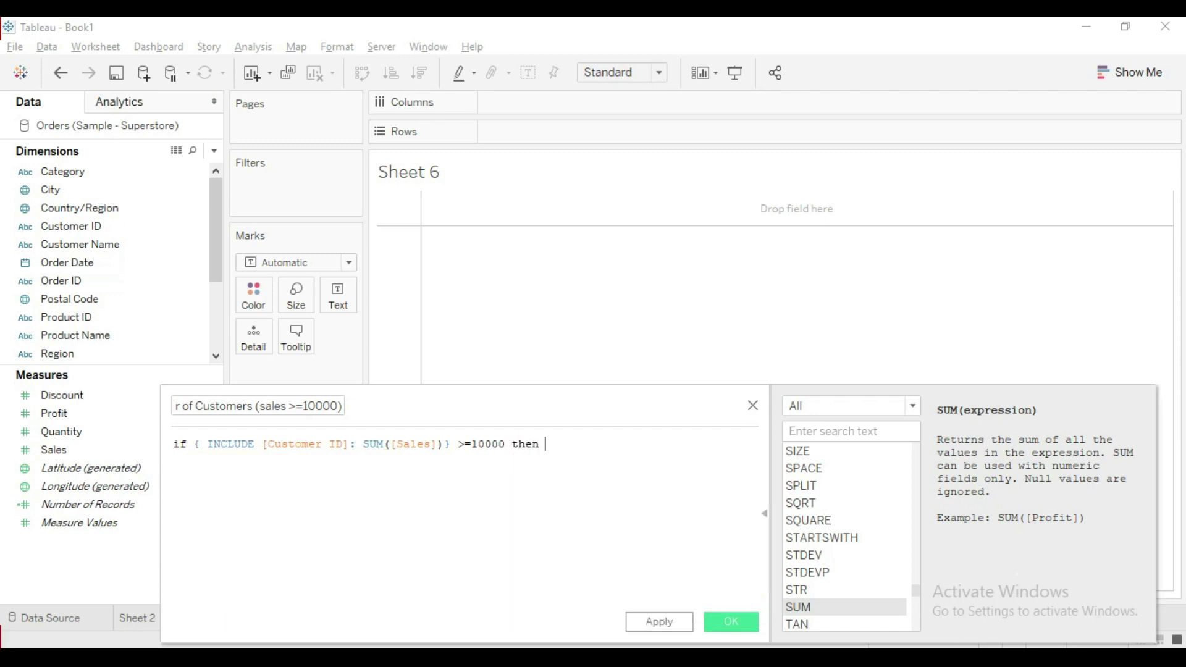
type("1 els")
key("Return")
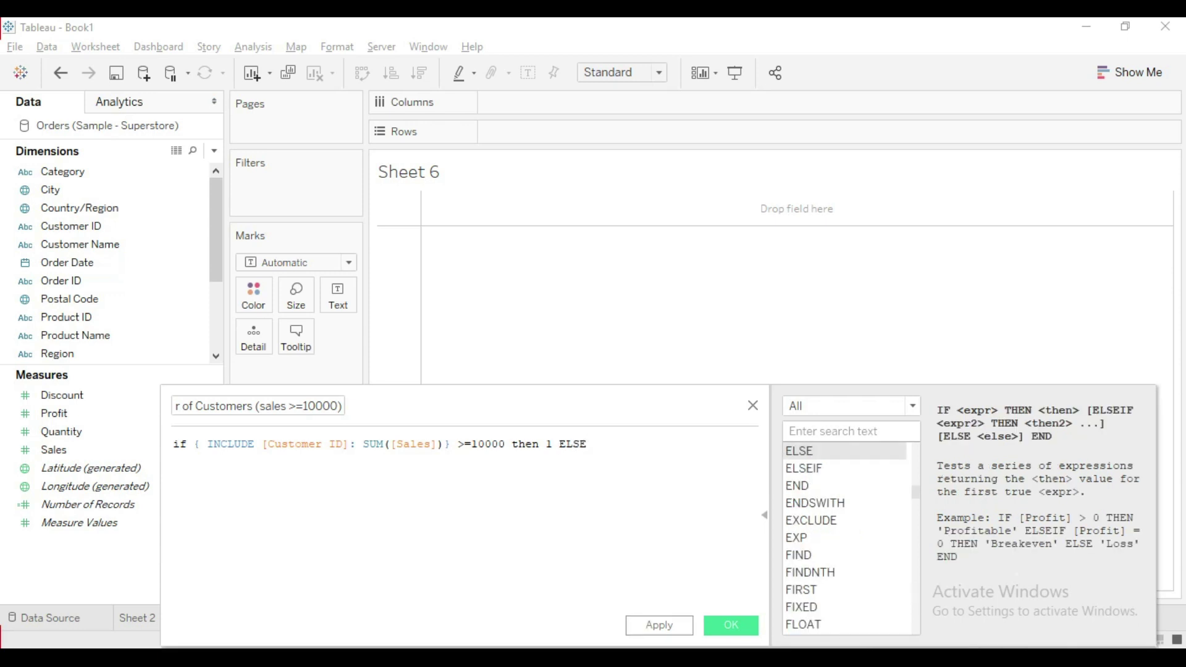
type("0 end")
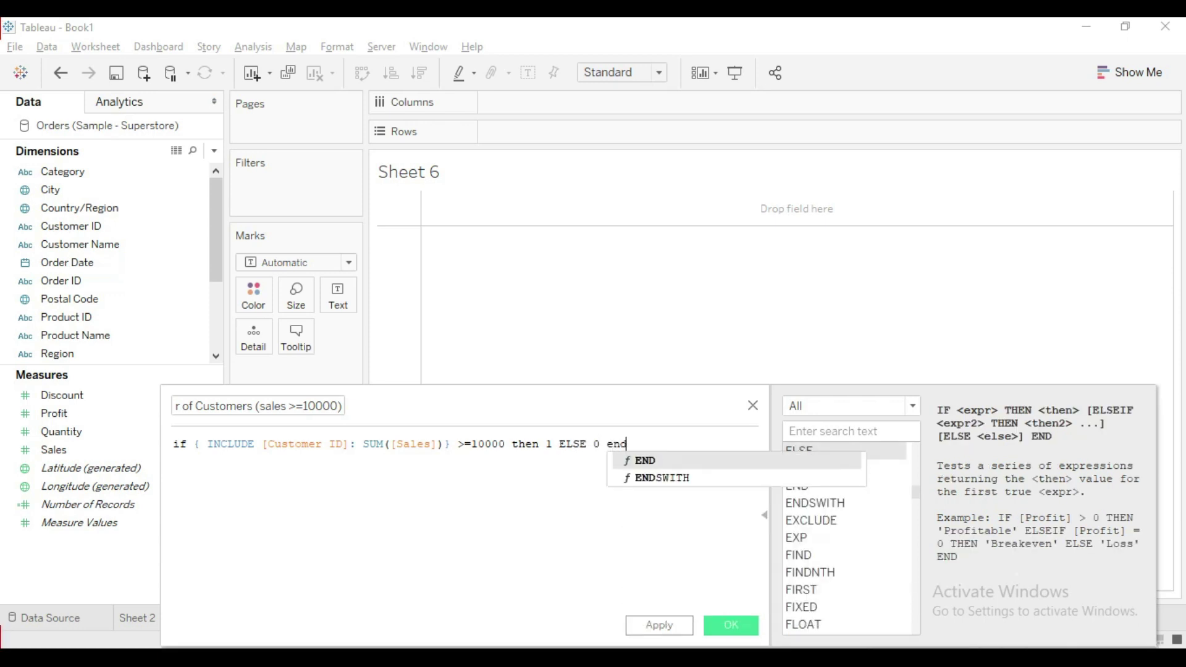
key("Return")
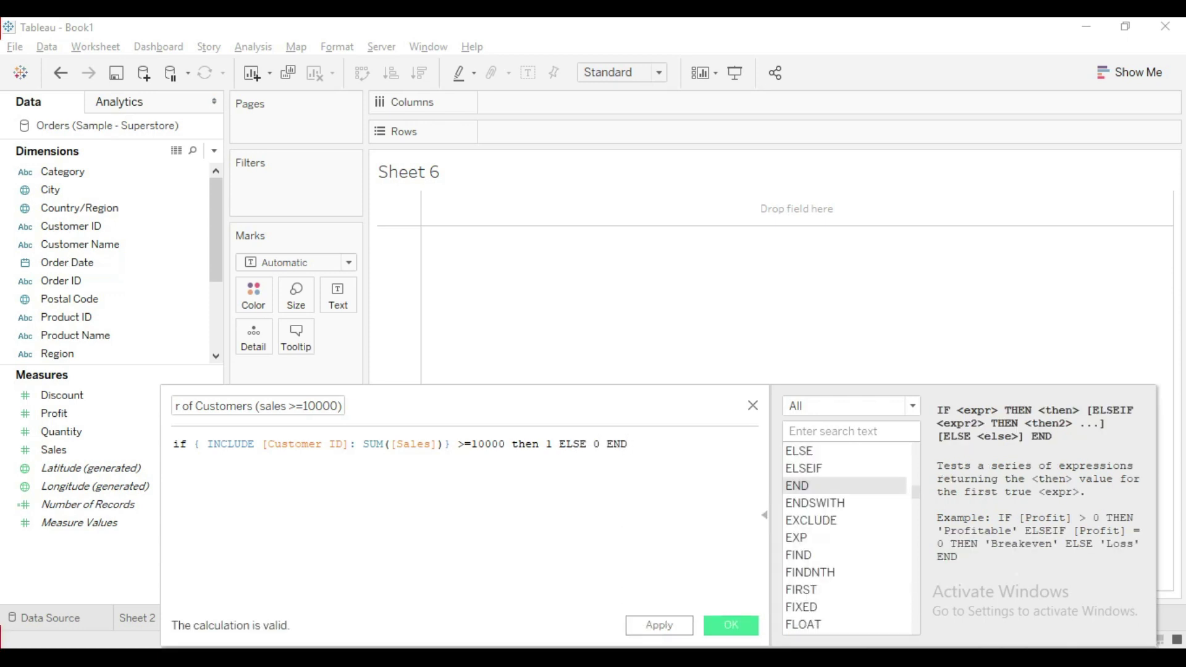
left_click(730, 625)
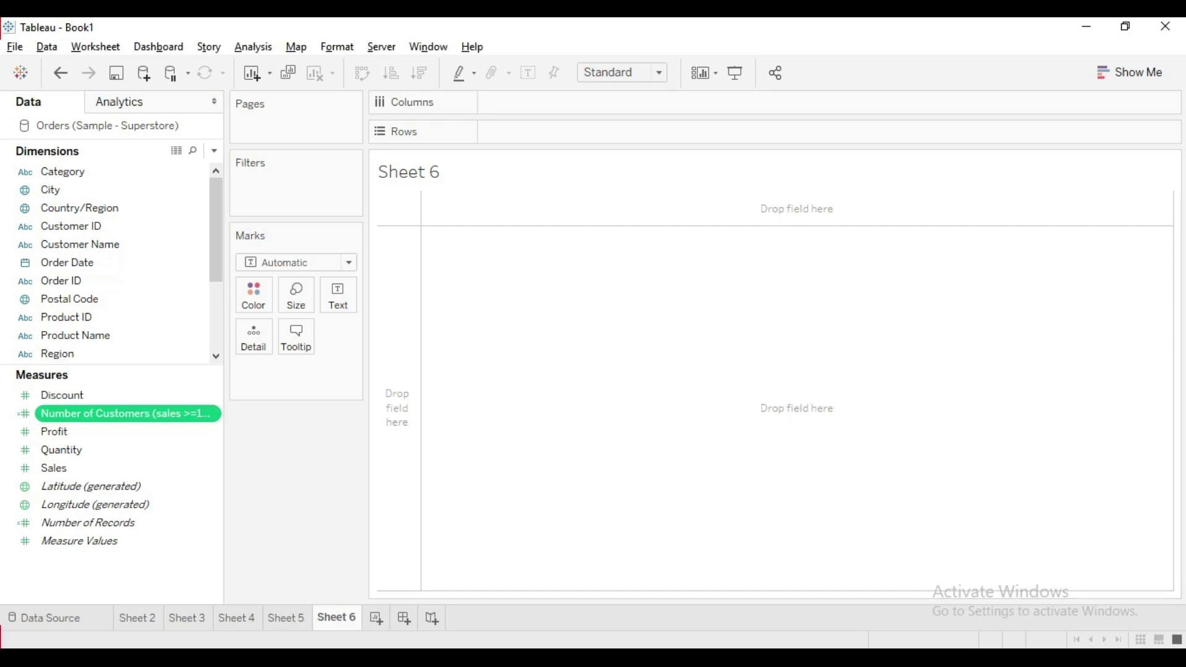
Build a table with Region and Category as rows and Number of Customers (sales >=10000) as the text values
left_click_drag(225, 265, 281, 266)
scroll(148, 245, "down", 1)
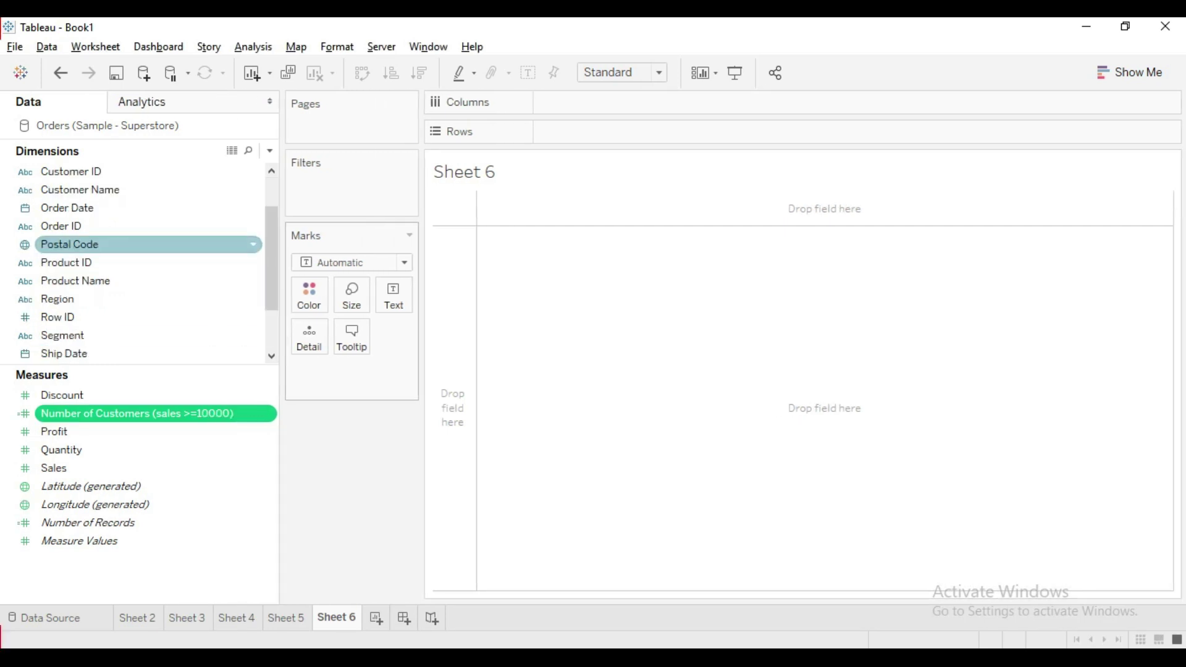
left_click_drag(148, 299, 669, 135)
scroll(148, 280, "up", 1)
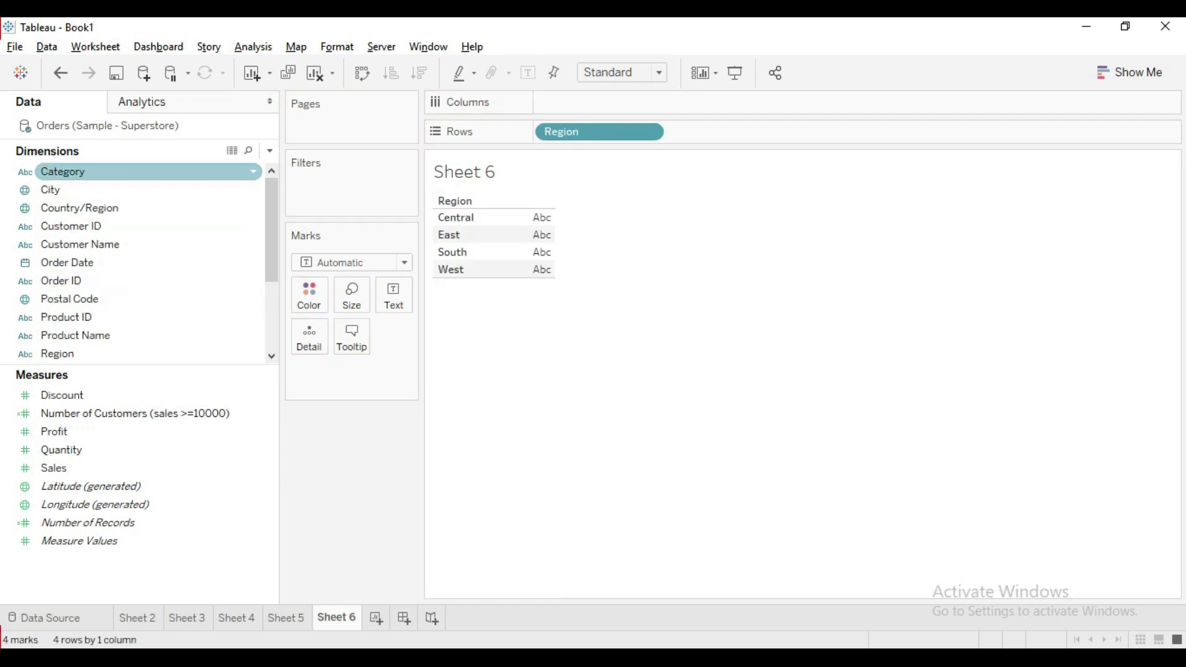
left_click_drag(148, 171, 682, 137)
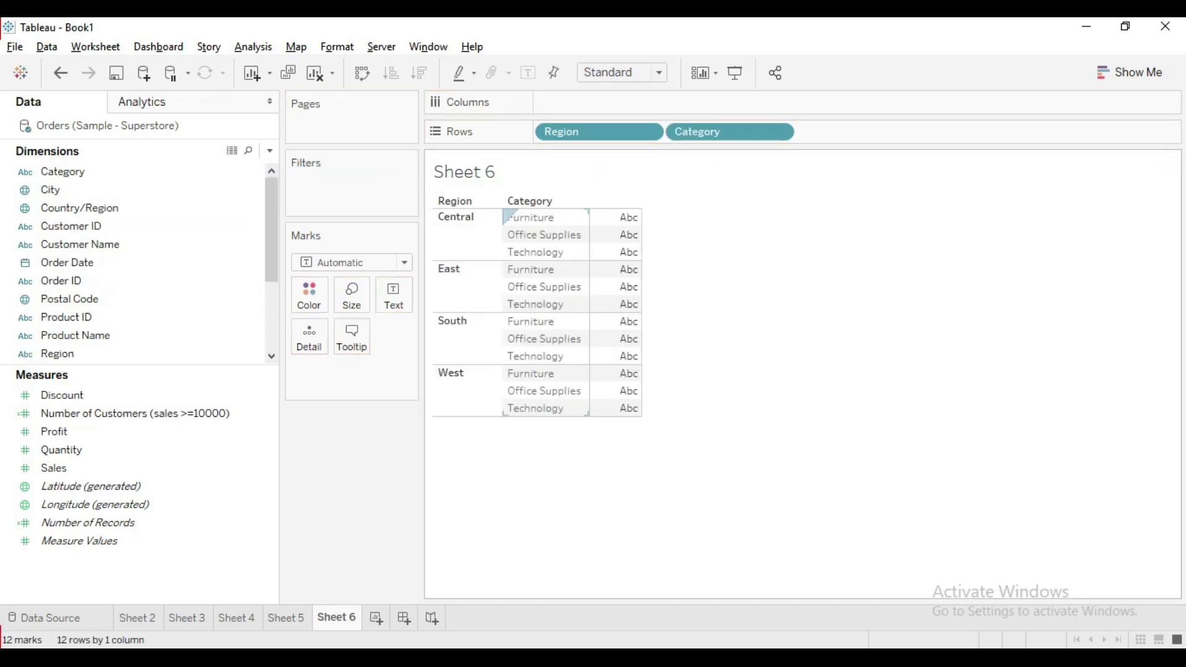
left_click_drag(136, 413, 393, 296)
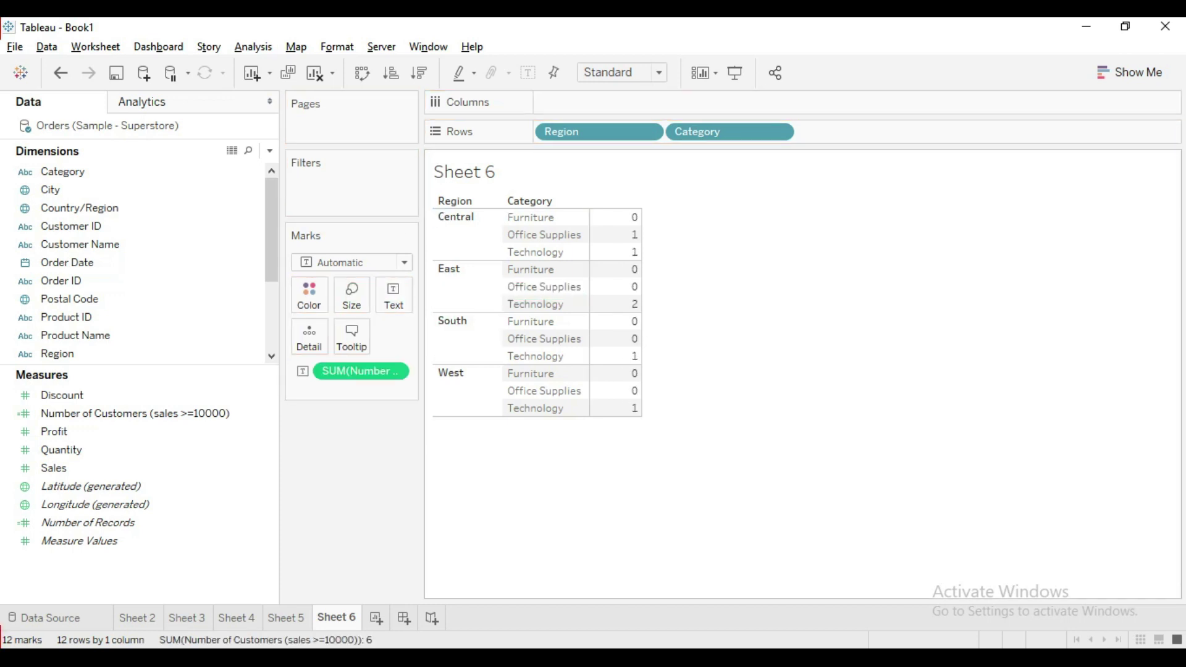
Compare the East Technology customer count on Sheet 6 with the individual East customers listed on Sheet 4
mouse_move(617, 304)
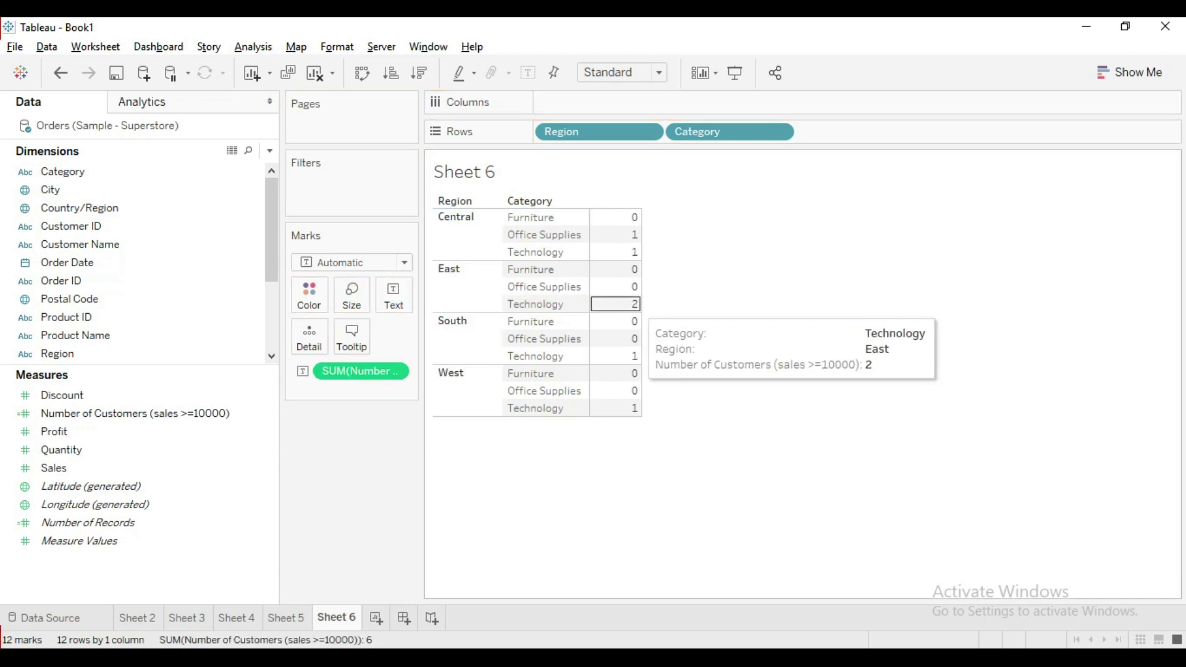
left_click(624, 304)
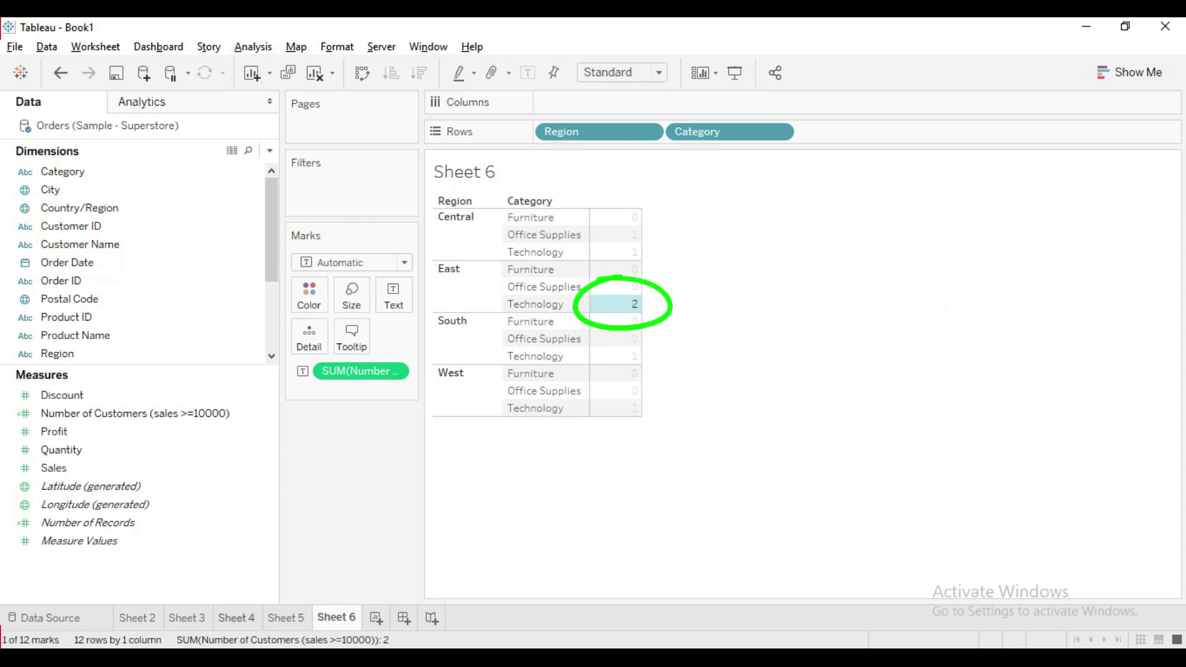
left_click(237, 618)
left_click(462, 257)
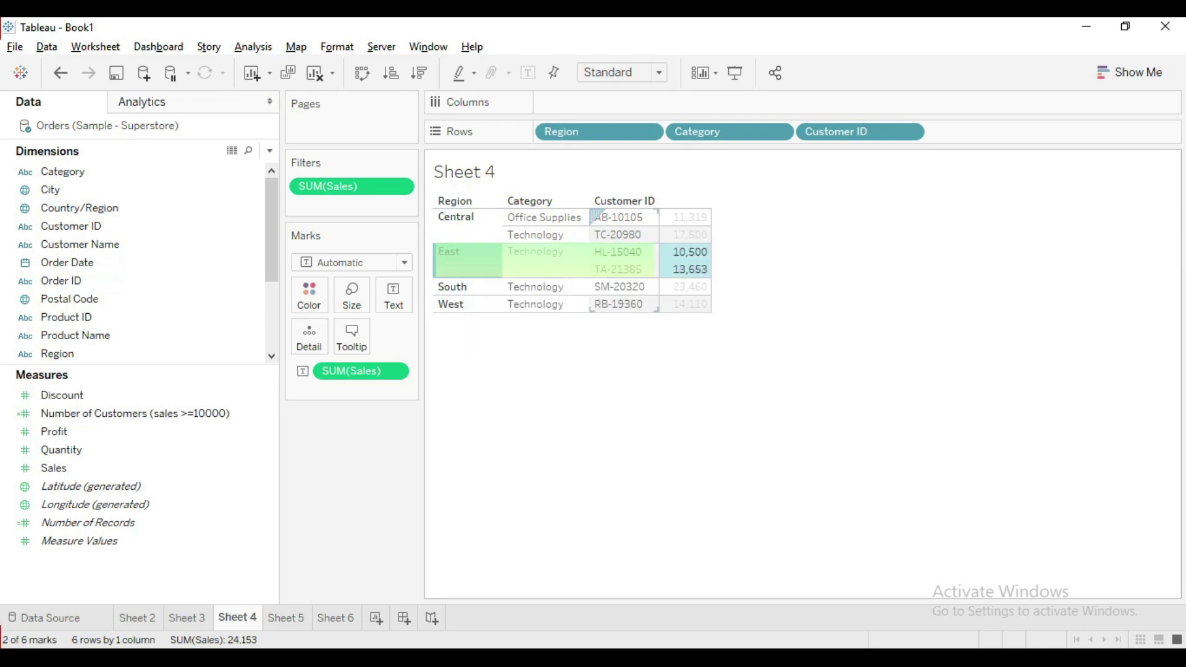
left_click(620, 253)
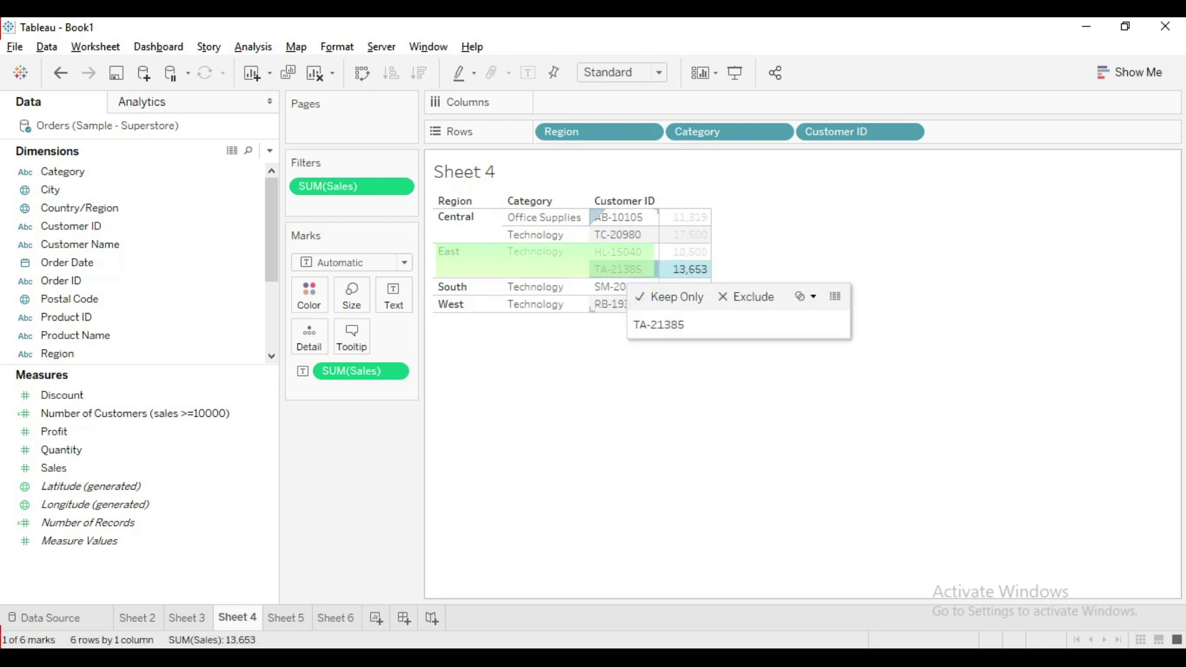
left_click(335, 618)
left_click(686, 370)
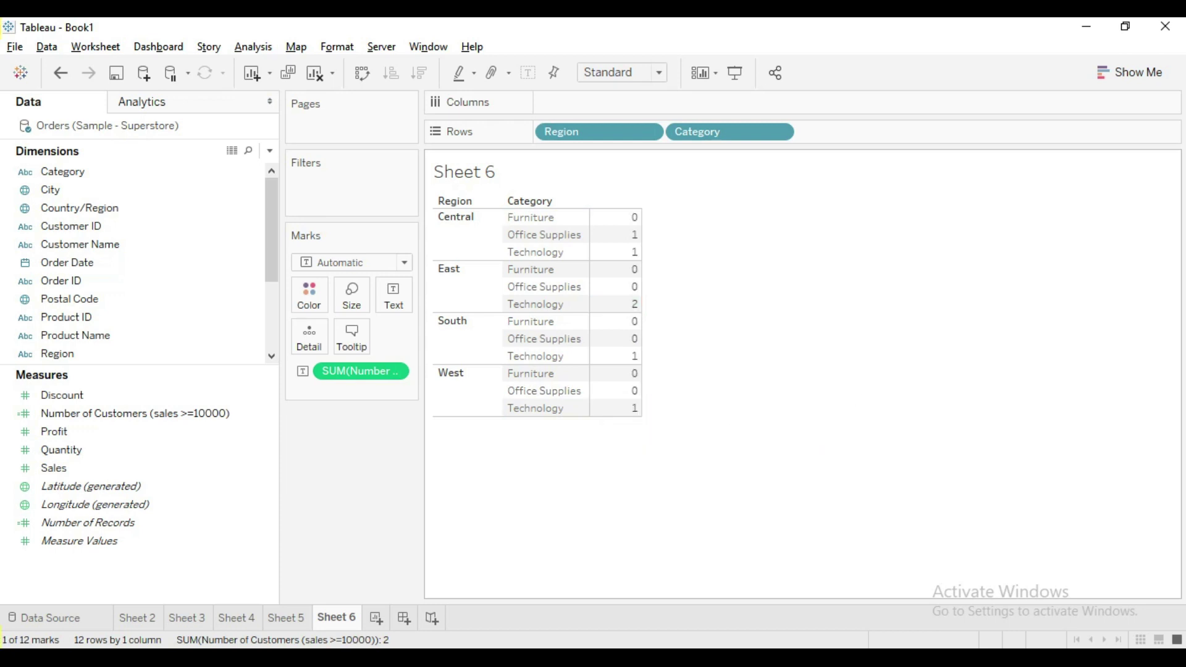
Check the South region's customer count on Sheet 6 against the South Technology customer listed on Sheet 4
left_click(544, 357)
left_click(468, 333)
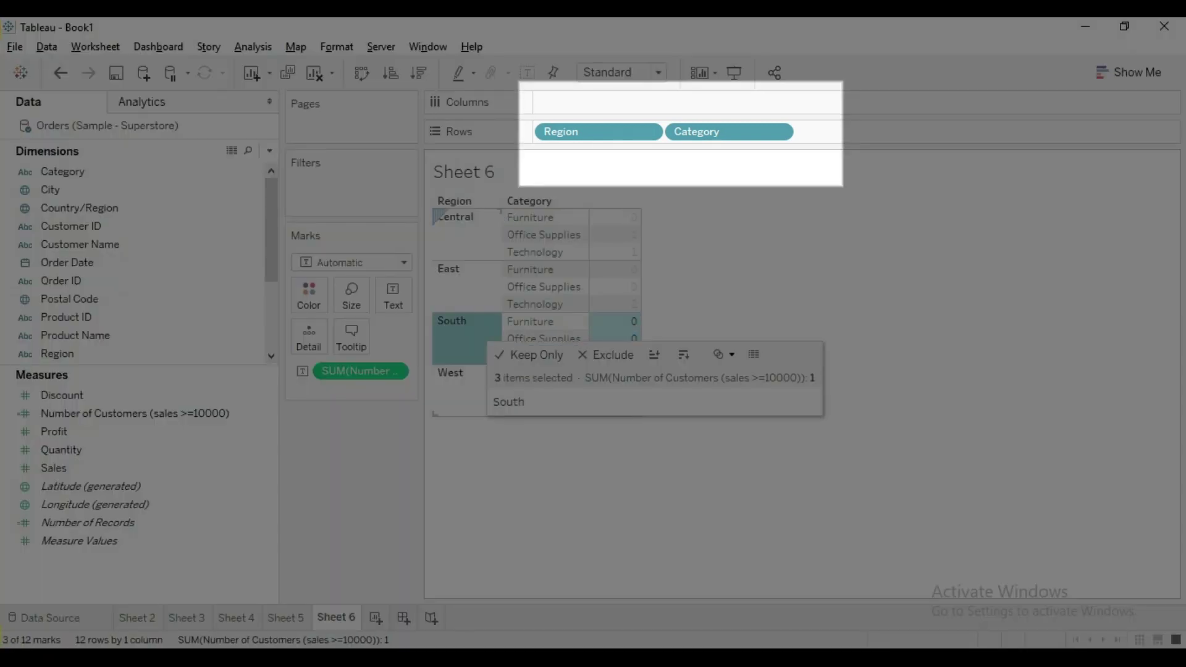
left_click(467, 334)
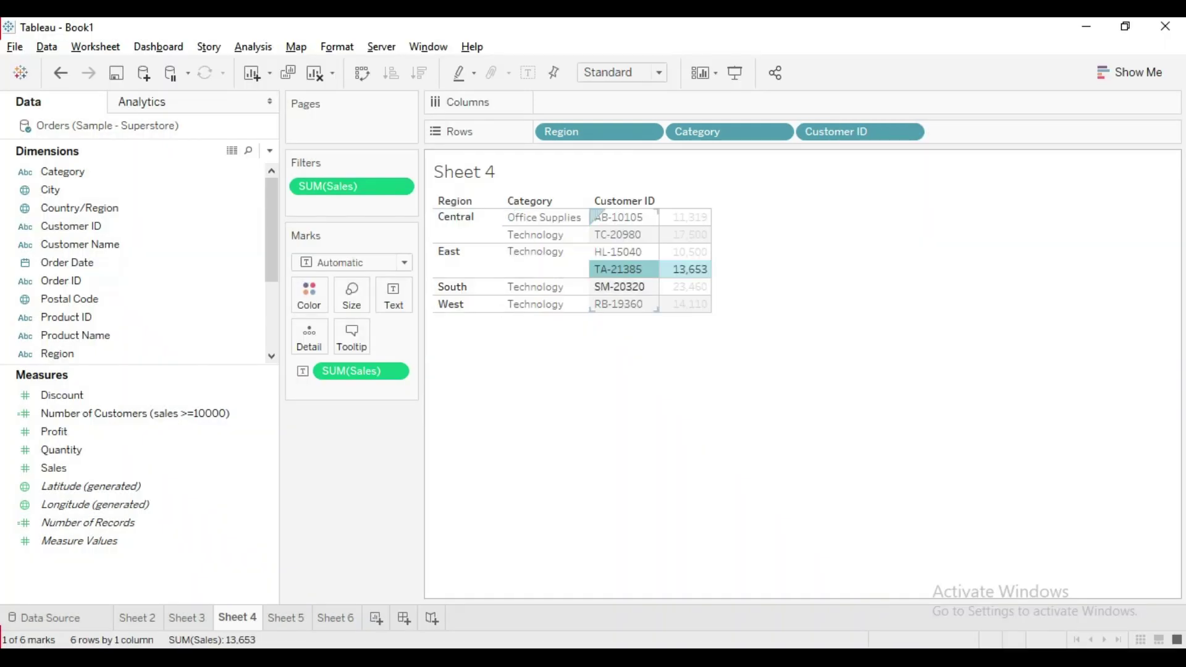
left_click(620, 287)
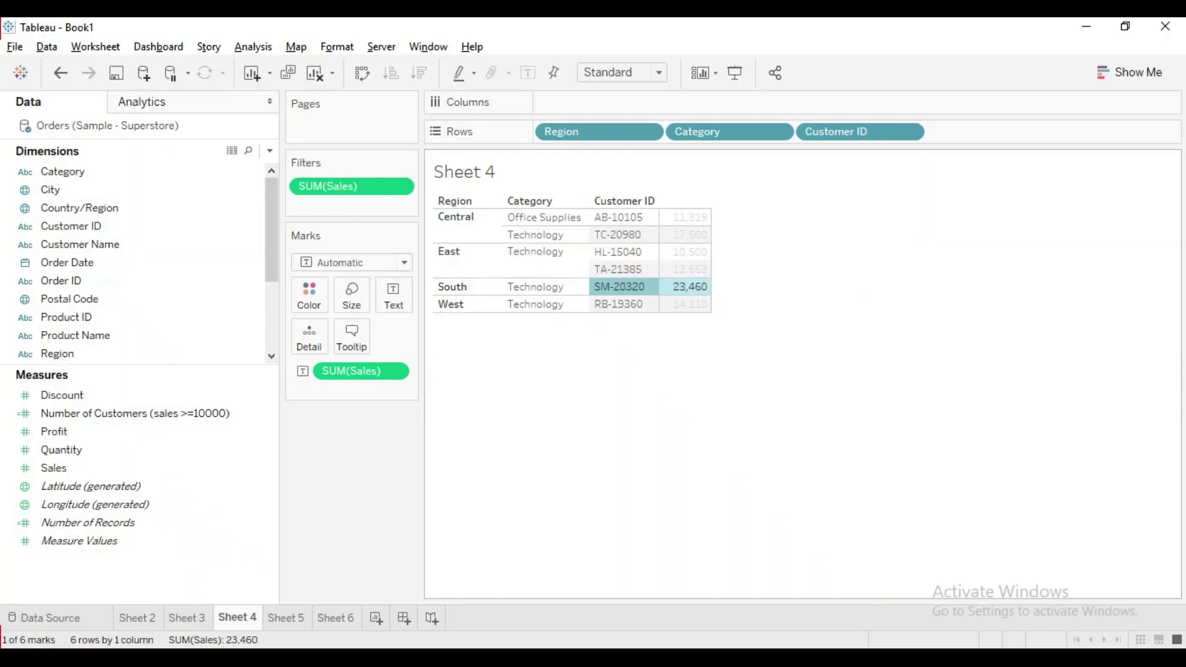
left_click(620, 286)
left_click(335, 617)
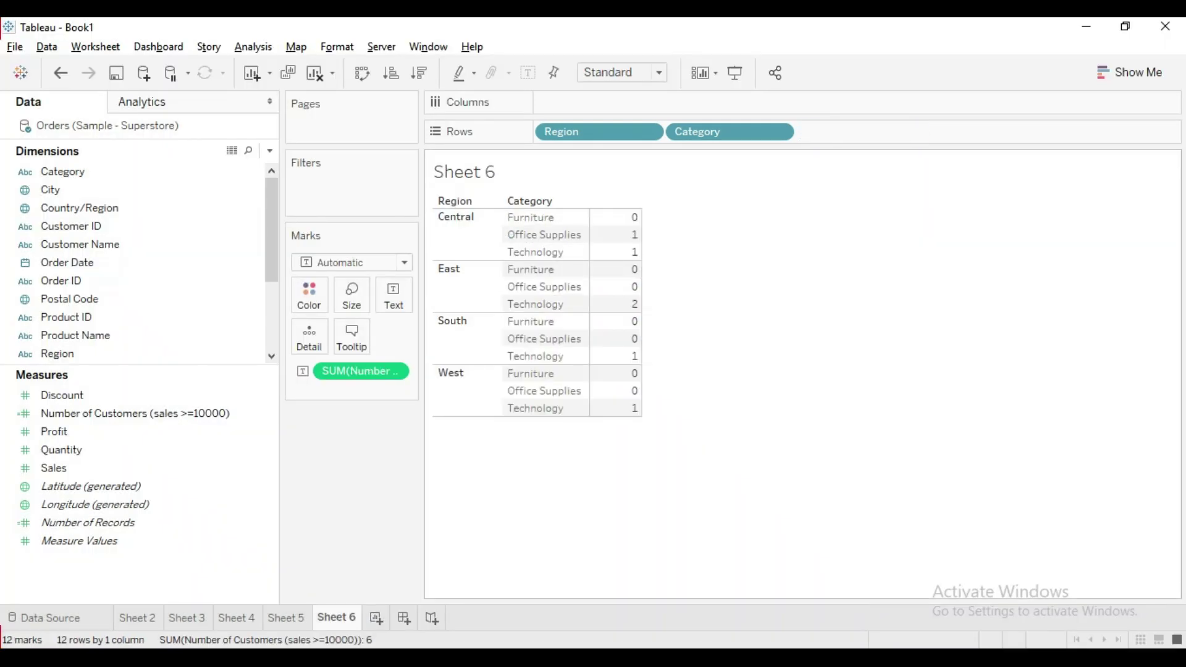